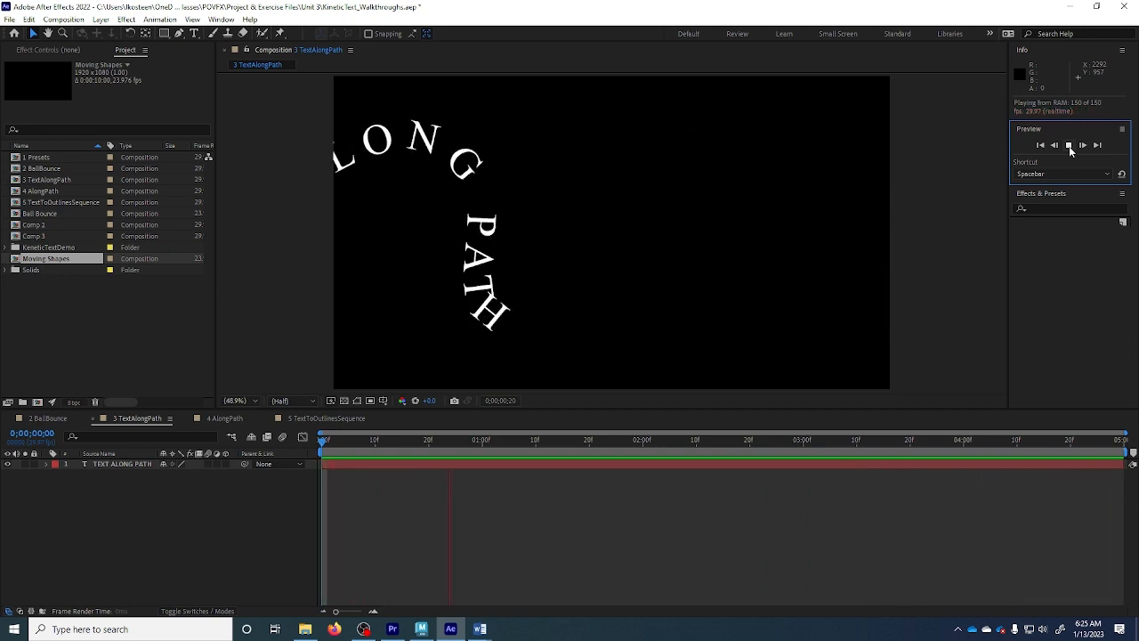
Step: Stop the preview and create a new composition named Text on Path, 1920 x 1080 px at 23.976 fps, 10 seconds long
{"action": "left_click", "coordinate": [1068, 145]}
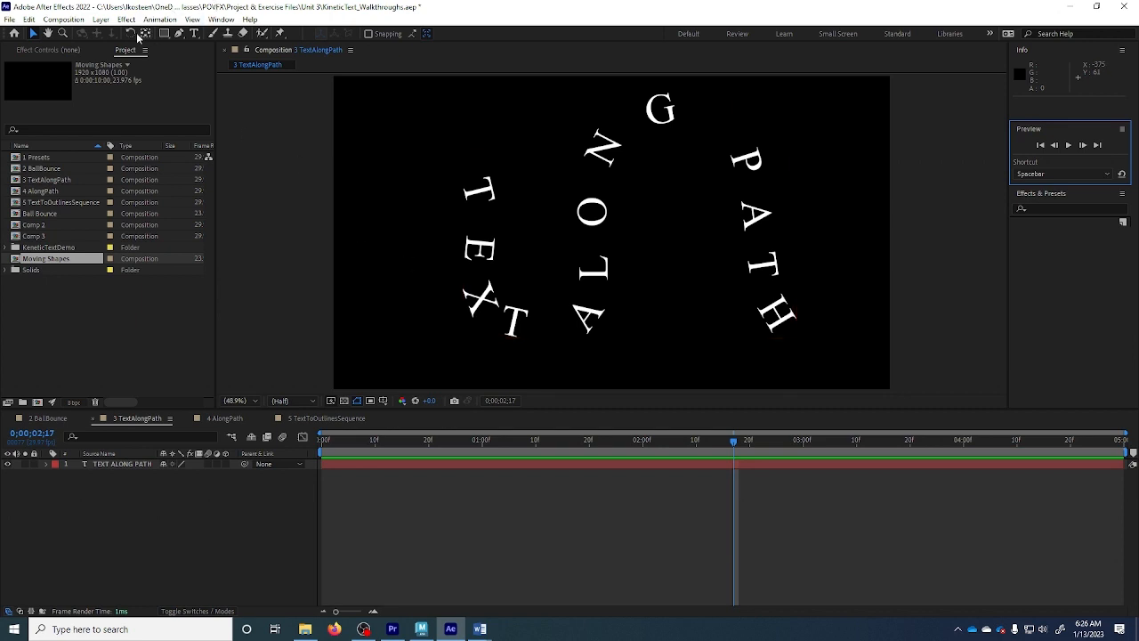
{"action": "left_click", "coordinate": [63, 19]}
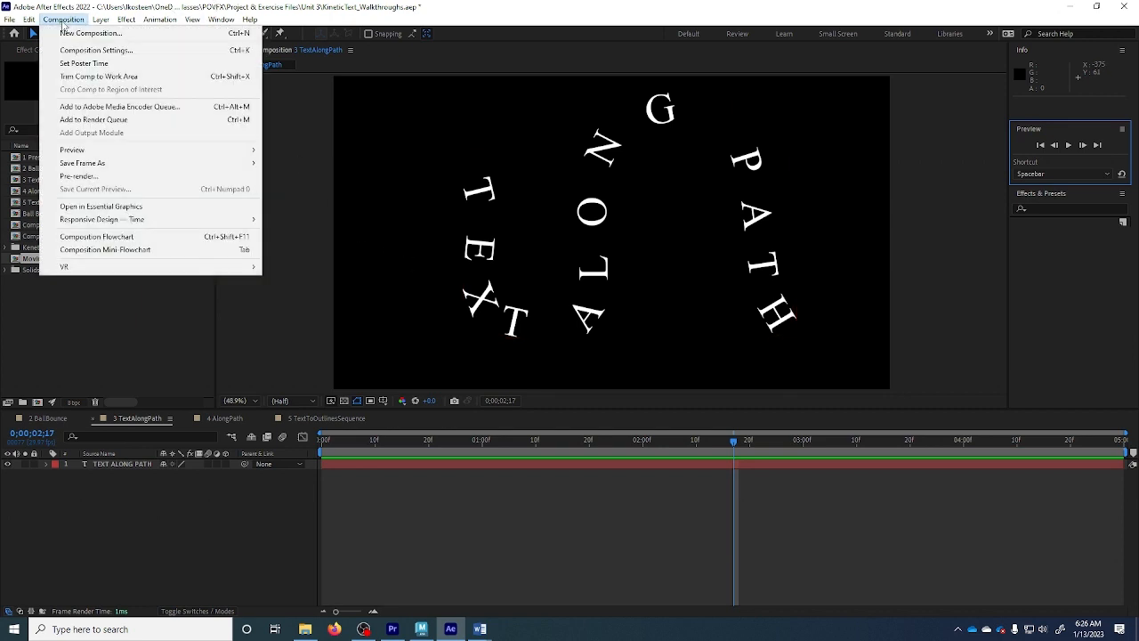
{"action": "left_click", "coordinate": [85, 33]}
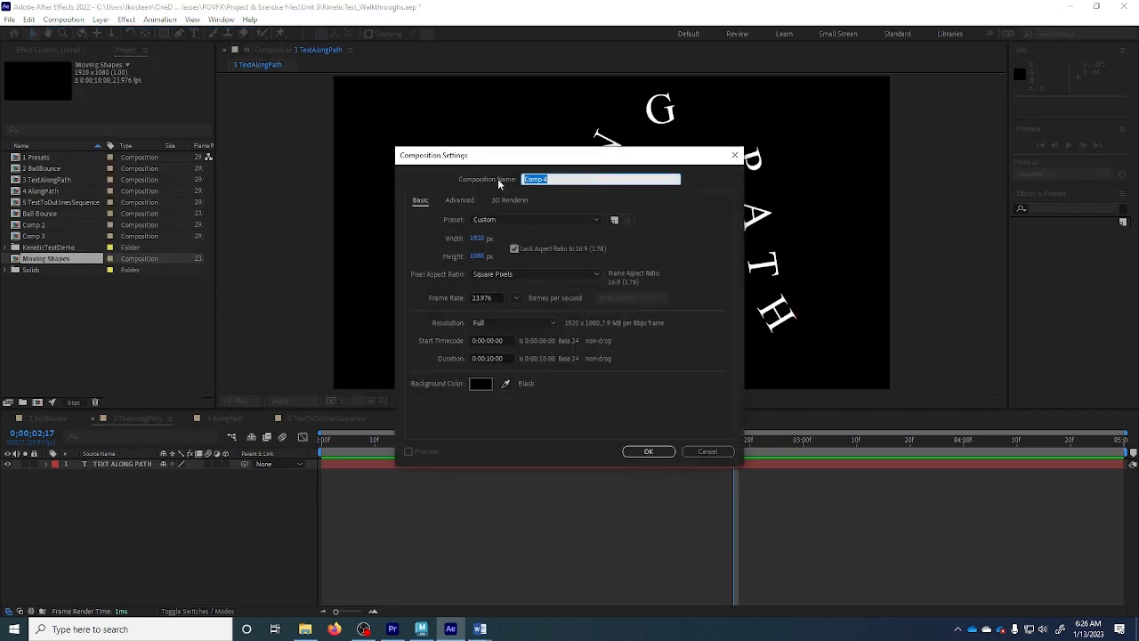
{"action": "type", "text": "le"}
{"action": "left_click", "coordinate": [660, 452]}
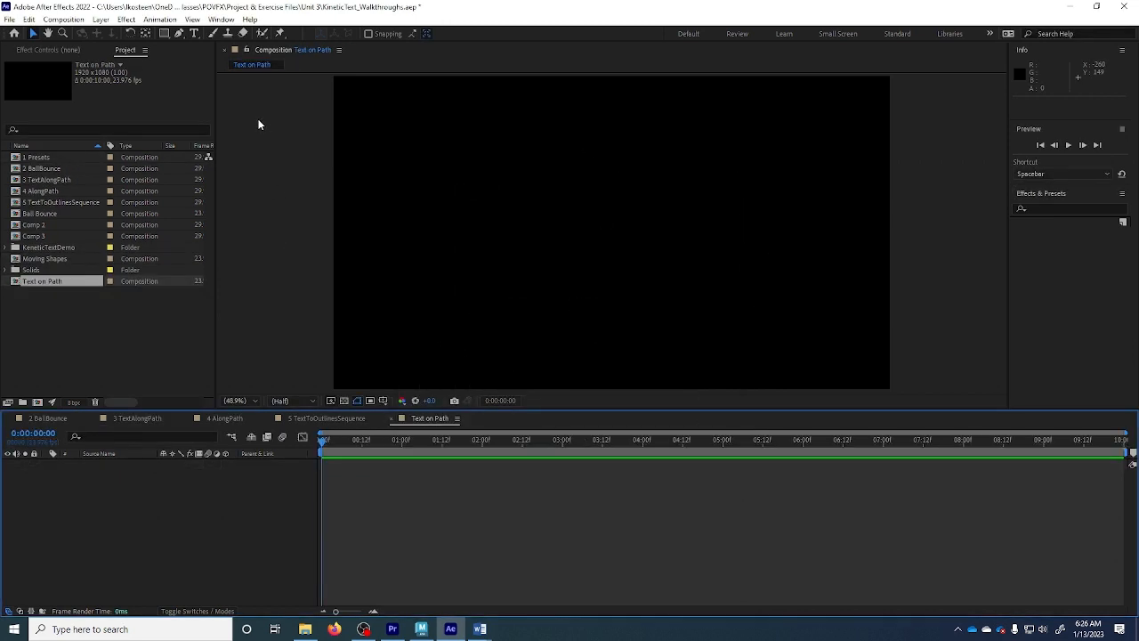
{"action": "left_click", "coordinate": [180, 35]}
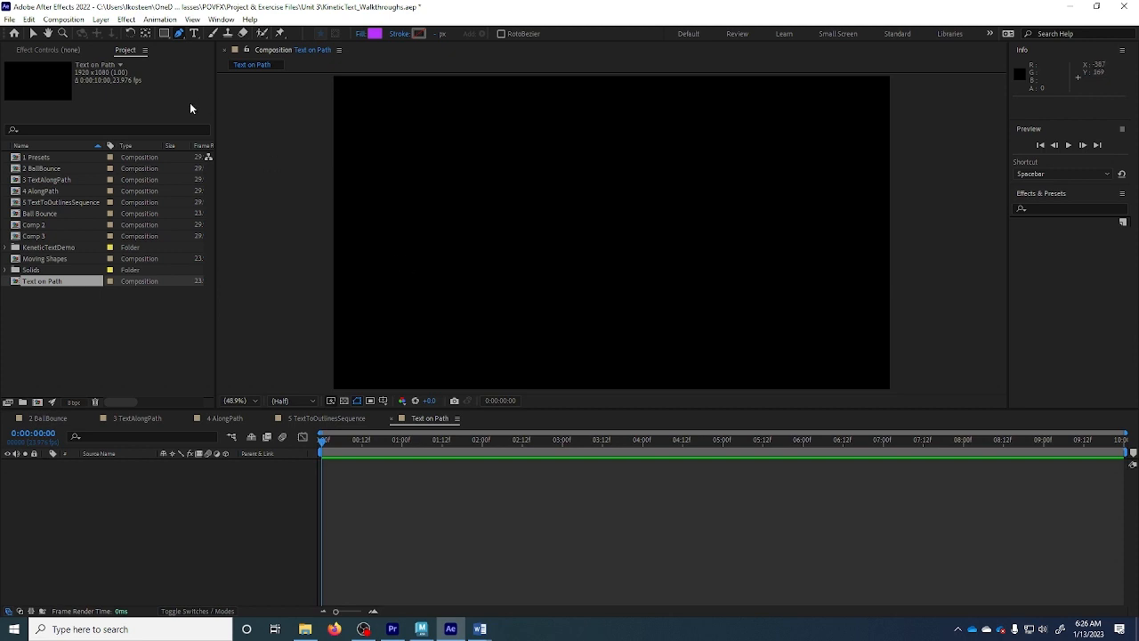
{"action": "left_click", "coordinate": [163, 34]}
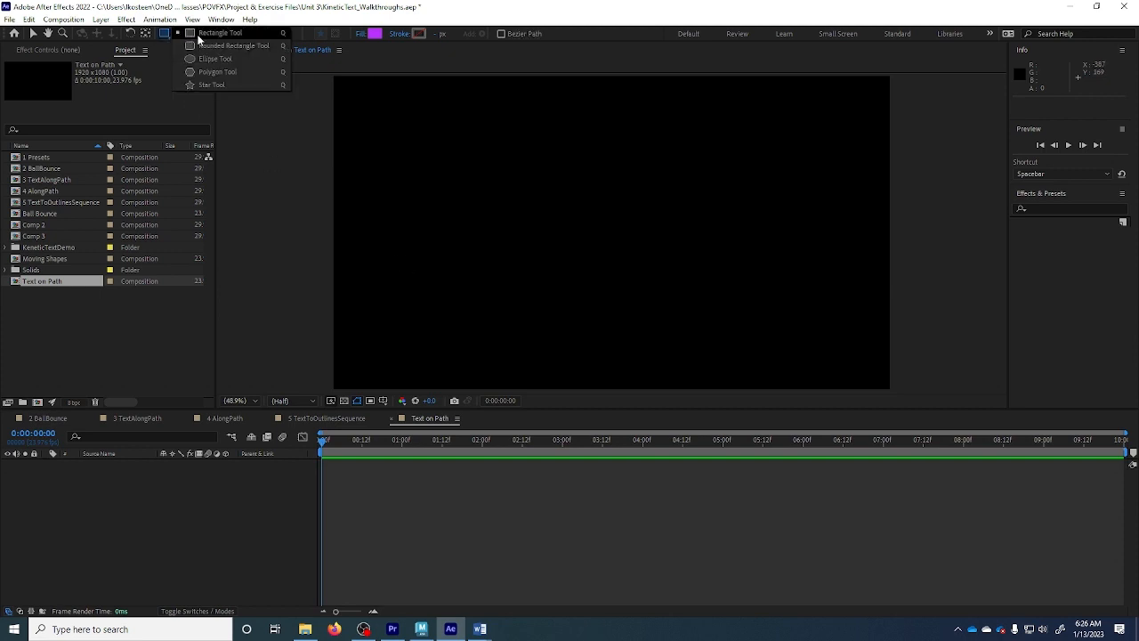
{"action": "left_click", "coordinate": [171, 35]}
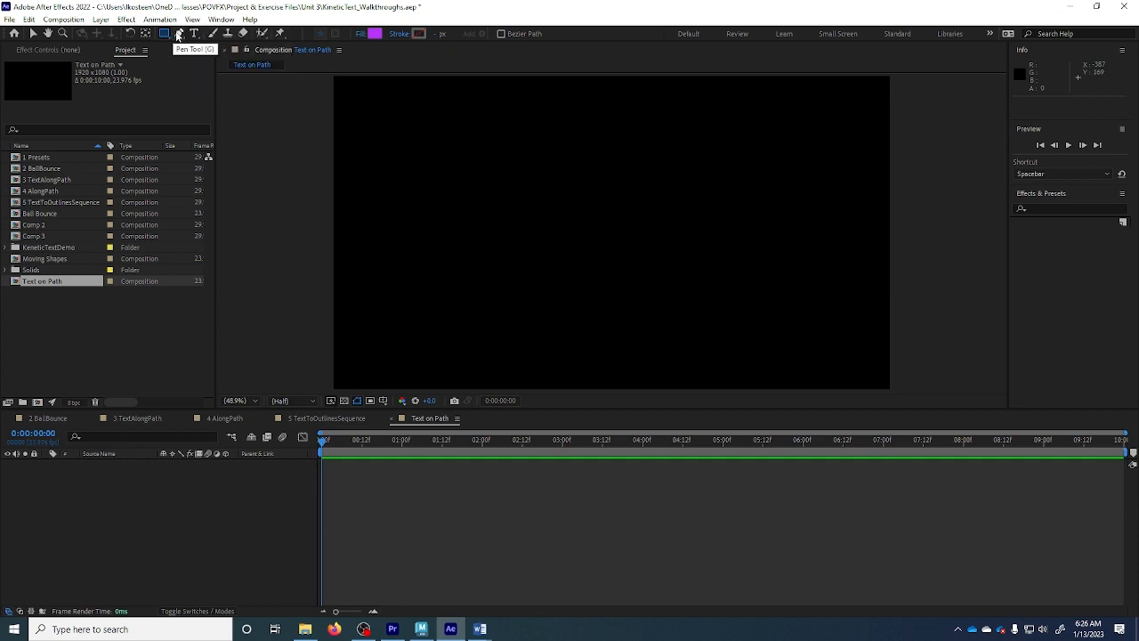
{"action": "left_click", "coordinate": [178, 35]}
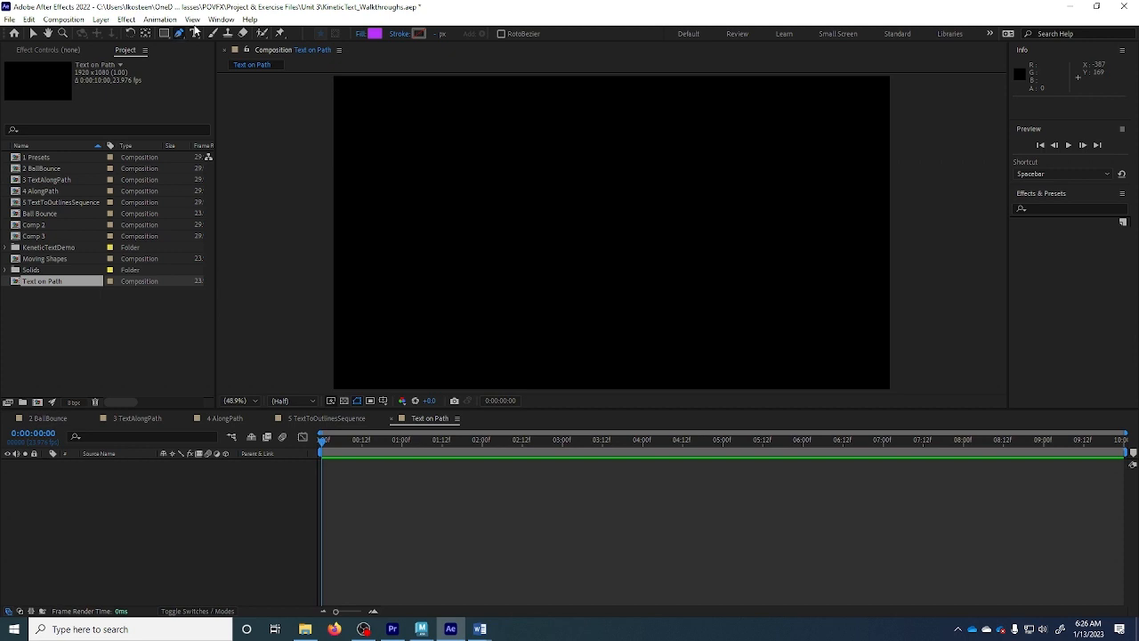
{"action": "key", "text": "v"}
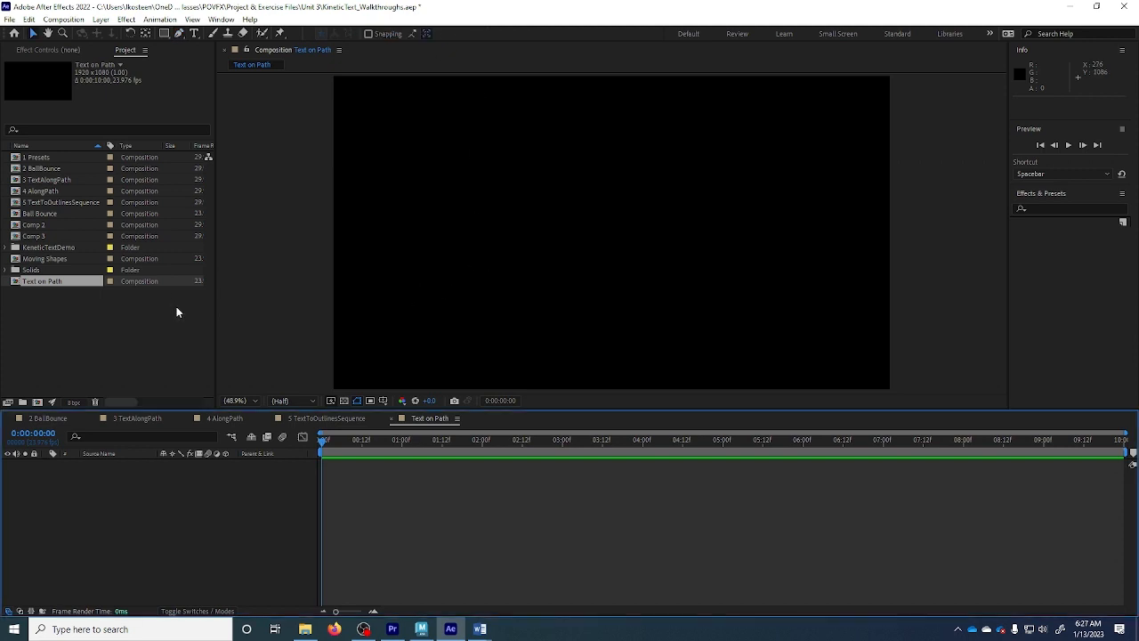
Step: Add a text layer reading "Hello there." near the middle of the frame
{"action": "left_click", "coordinate": [194, 33]}
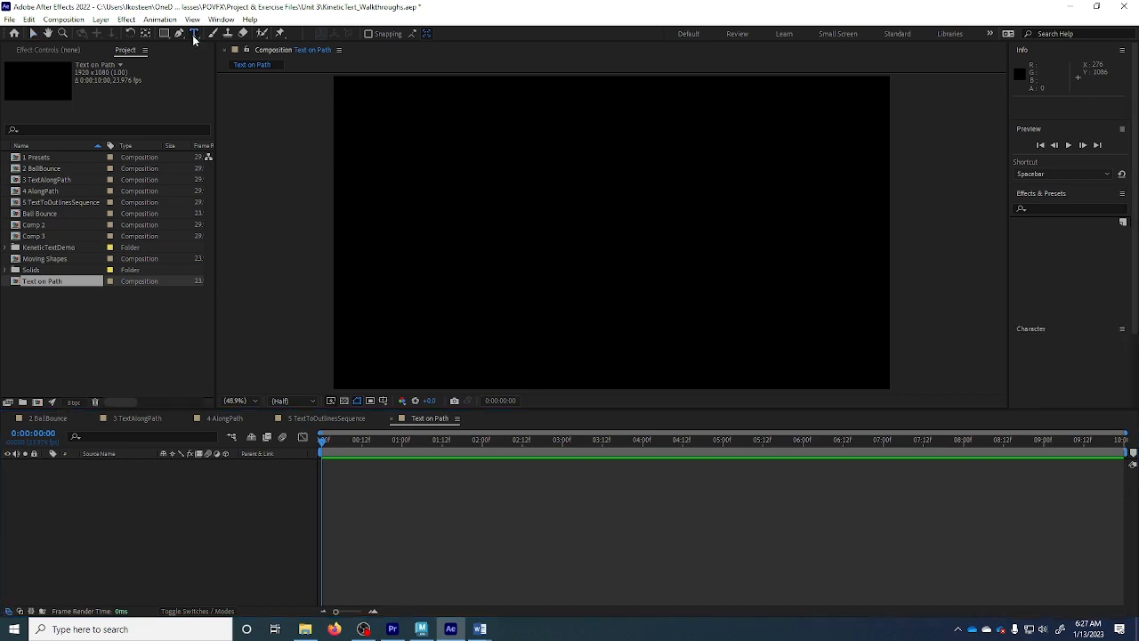
{"action": "left_click", "coordinate": [482, 246]}
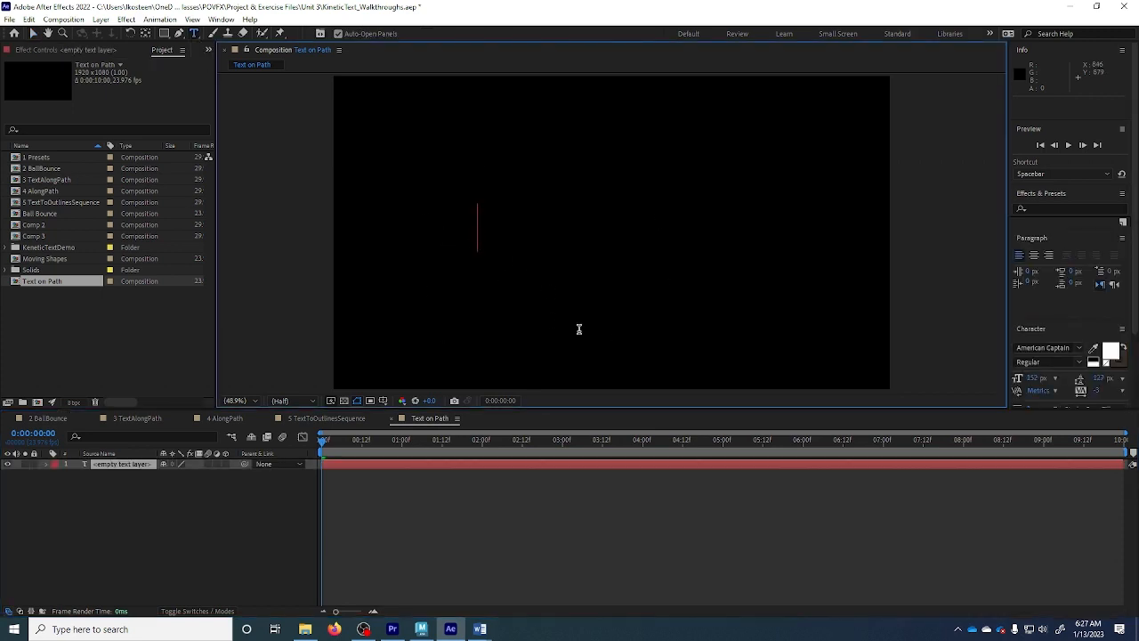
{"action": "type", "text": "HELLO"}
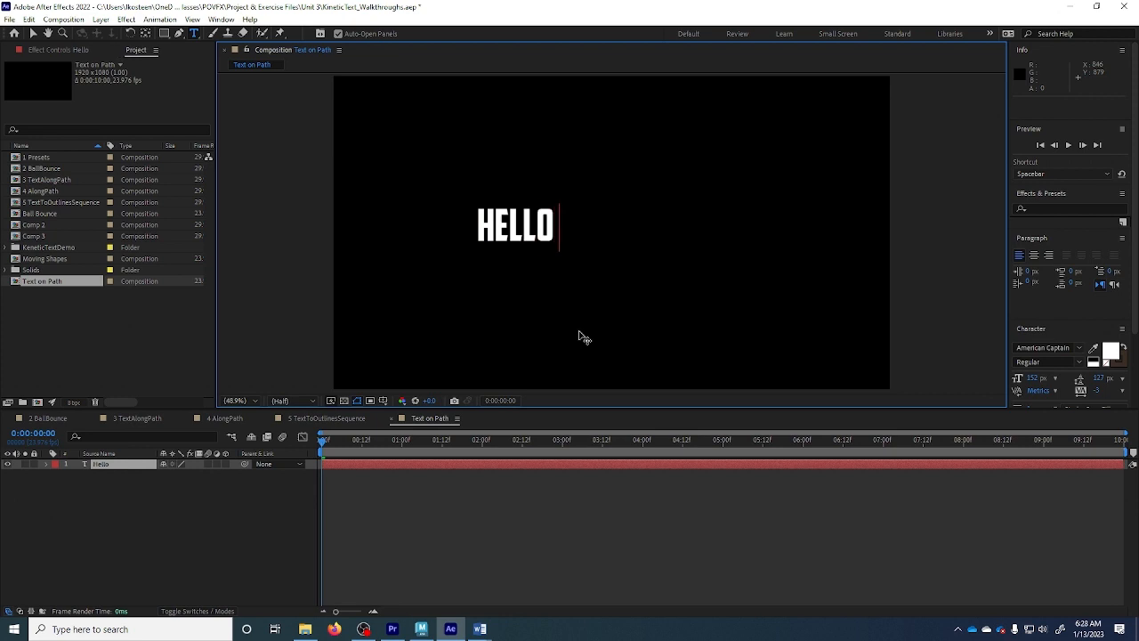
{"action": "type", "text": " there."}
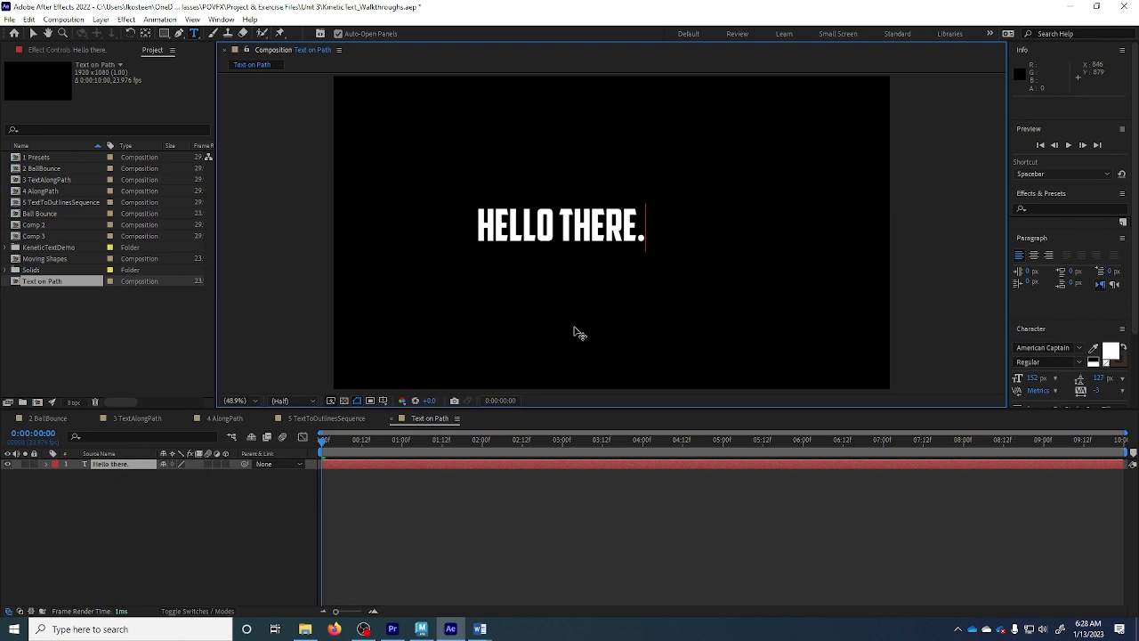
{"action": "left_click", "coordinate": [112, 465]}
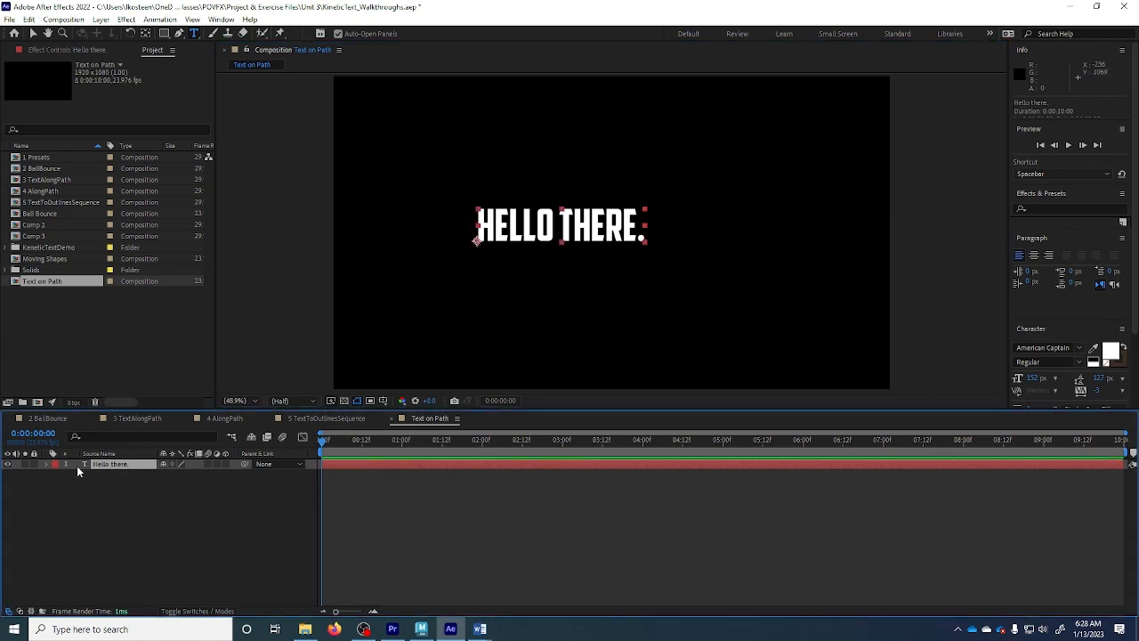
Step: Expand the Path Options of the Hello there. text layer, check the available paths, and keep the layer selected
{"action": "left_click", "coordinate": [45, 465]}
{"action": "left_click", "coordinate": [56, 475]}
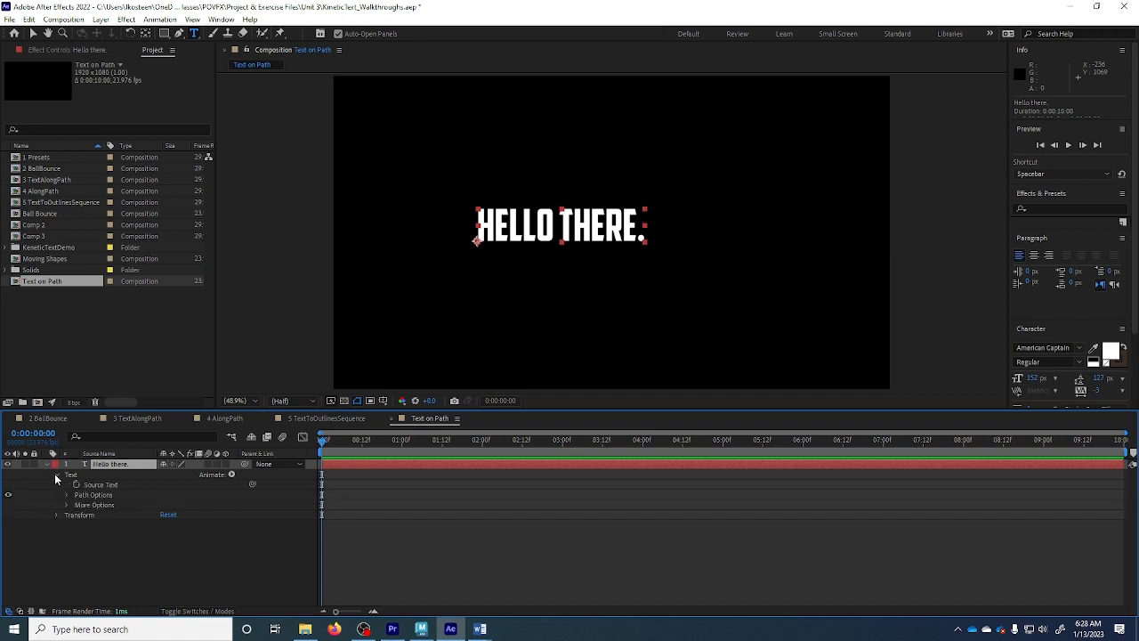
{"action": "left_click", "coordinate": [67, 495]}
{"action": "left_click", "coordinate": [174, 504]}
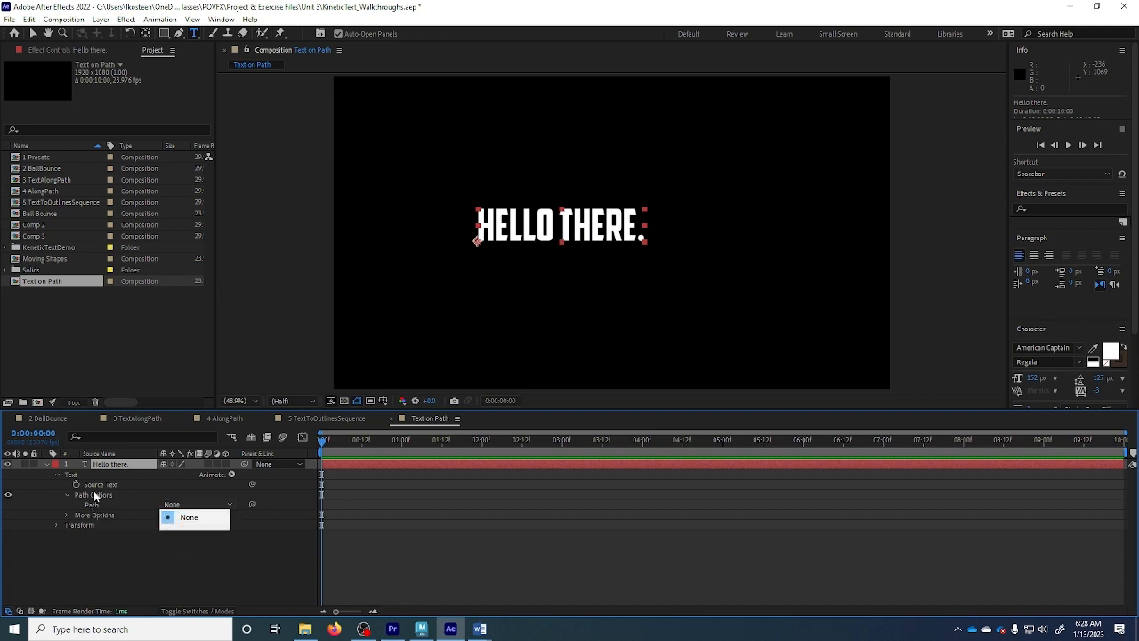
{"action": "left_click", "coordinate": [110, 464]}
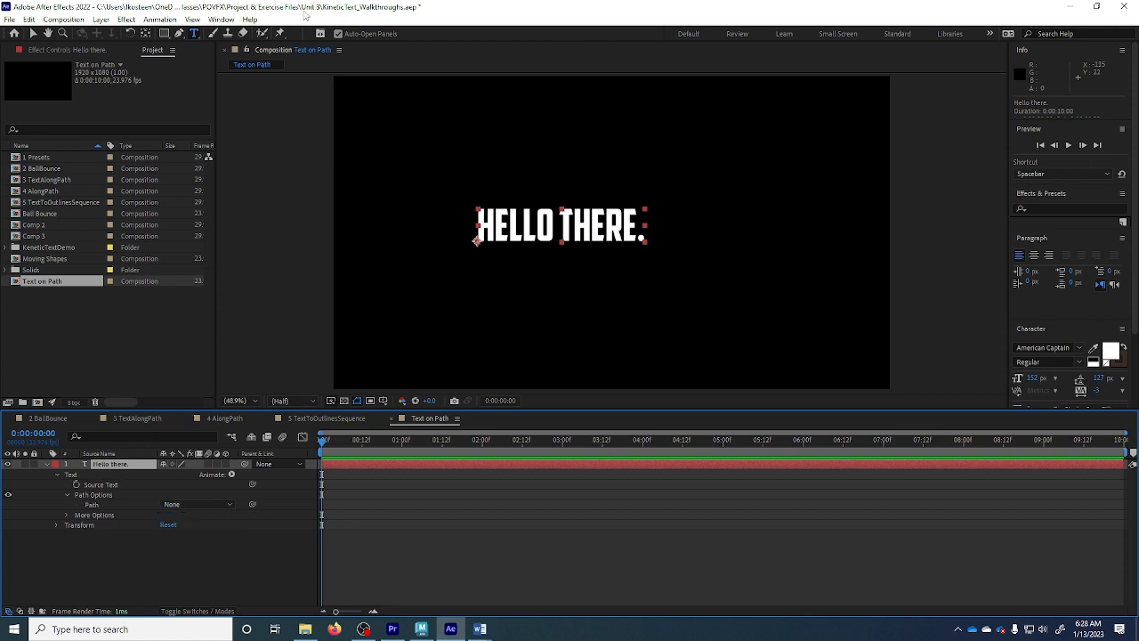
Step: Draw an open, wavy five-point mask path with the Pen tool below the text, running past both sides of the frame
{"action": "left_click", "coordinate": [178, 33]}
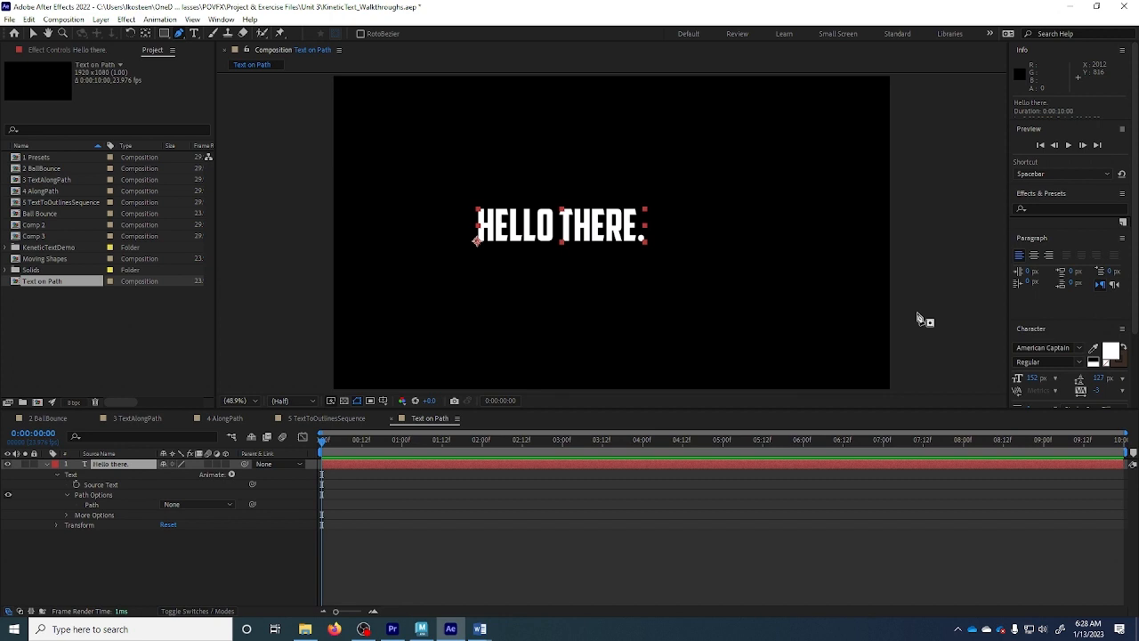
{"action": "left_click", "coordinate": [176, 34]}
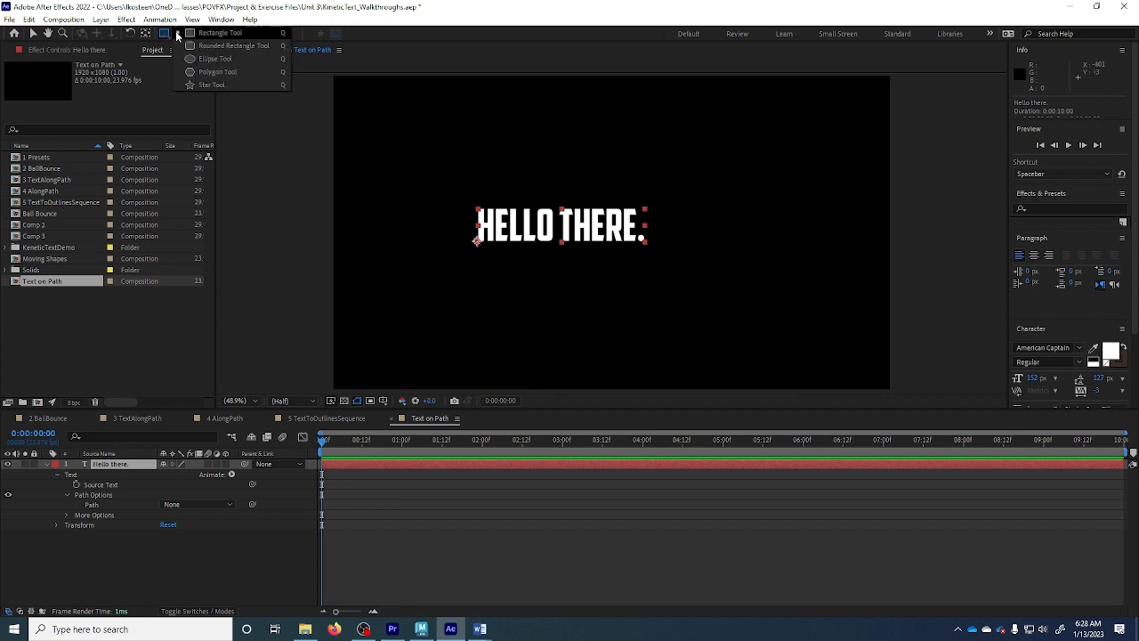
{"action": "left_click", "coordinate": [178, 33]}
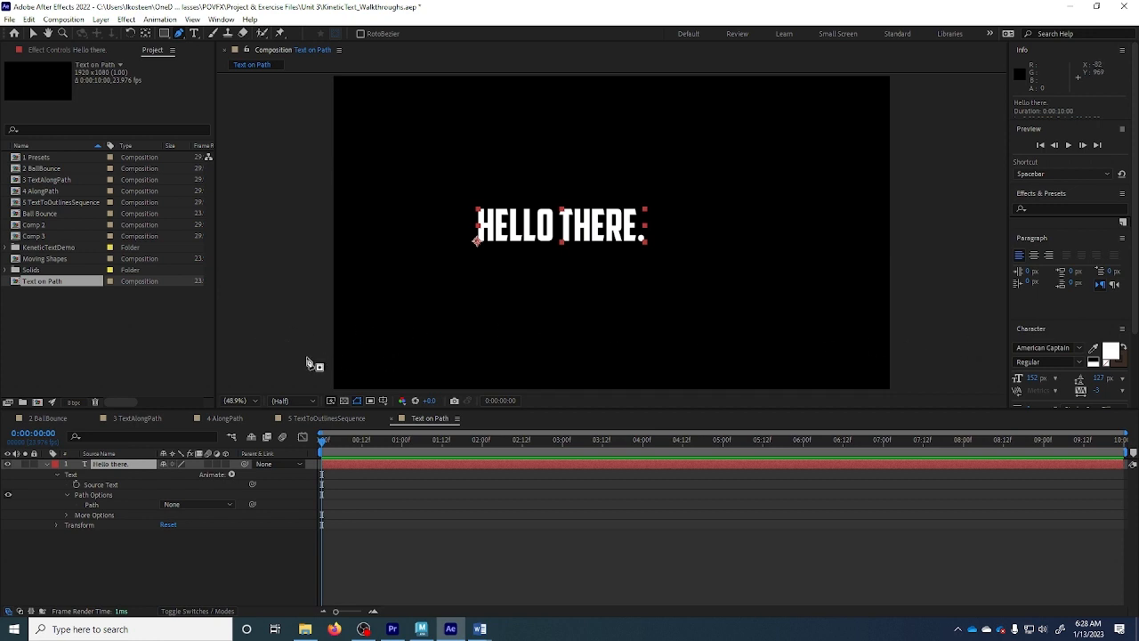
{"action": "left_click_drag", "start_coordinate": [272, 358], "coordinate": [295, 347]}
{"action": "left_click_drag", "start_coordinate": [417, 321], "coordinate": [481, 315]}
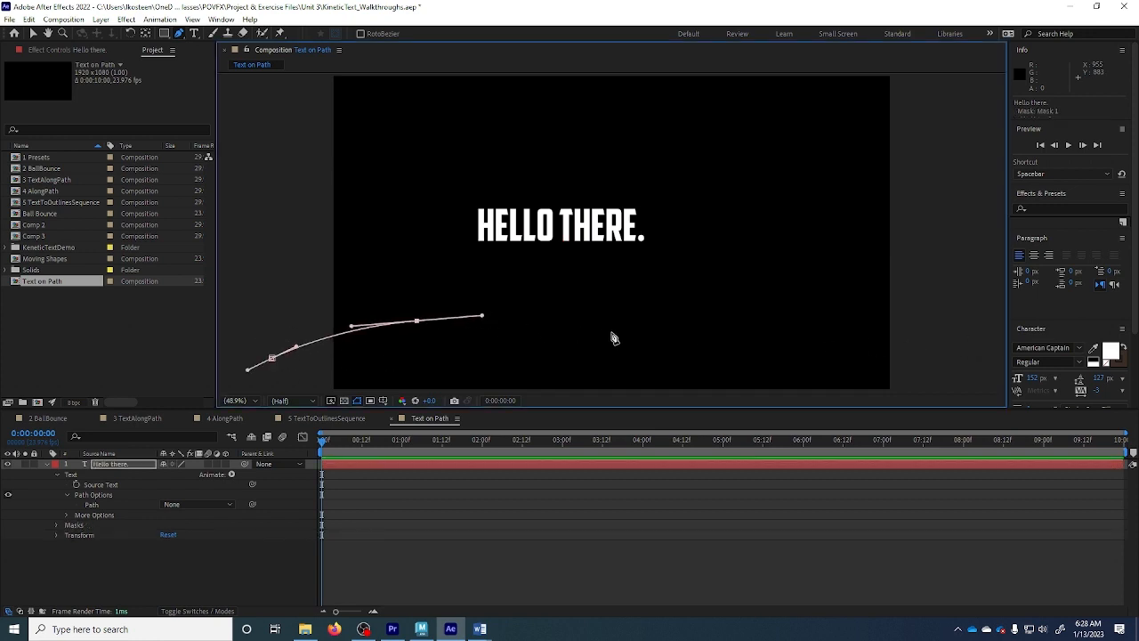
{"action": "left_click_drag", "start_coordinate": [615, 335], "coordinate": [681, 335]}
{"action": "left_click_drag", "start_coordinate": [760, 335], "coordinate": [826, 329]}
{"action": "left_click_drag", "start_coordinate": [920, 319], "coordinate": [969, 325]}
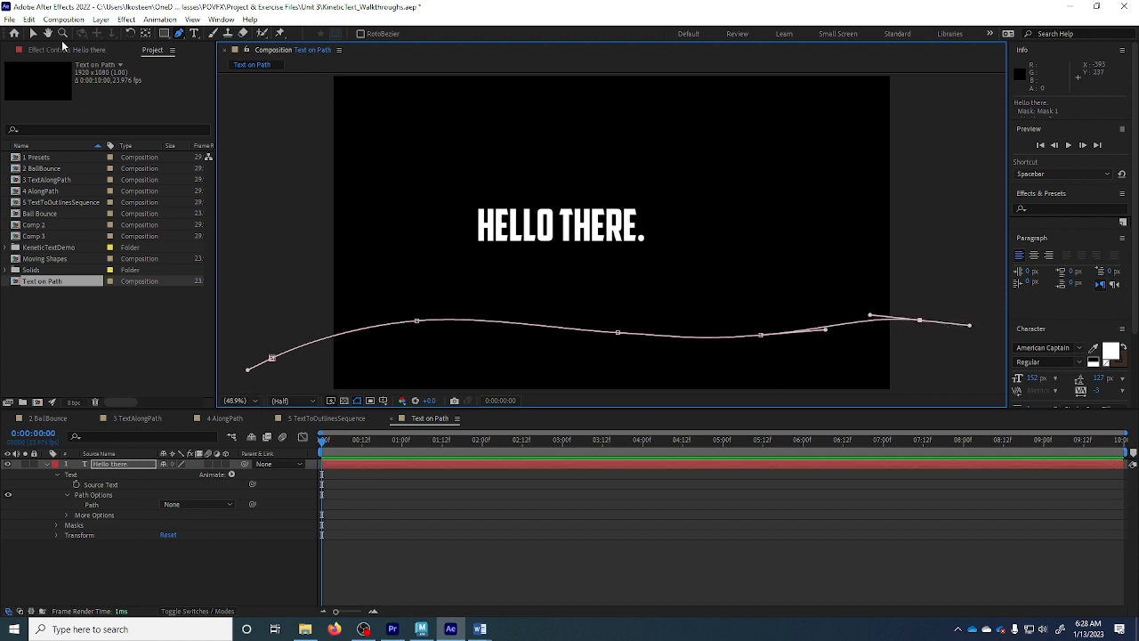
Step: Finish drawing with the Selection tool and set the text's Path option to Mask 1
{"action": "left_click", "coordinate": [32, 34]}
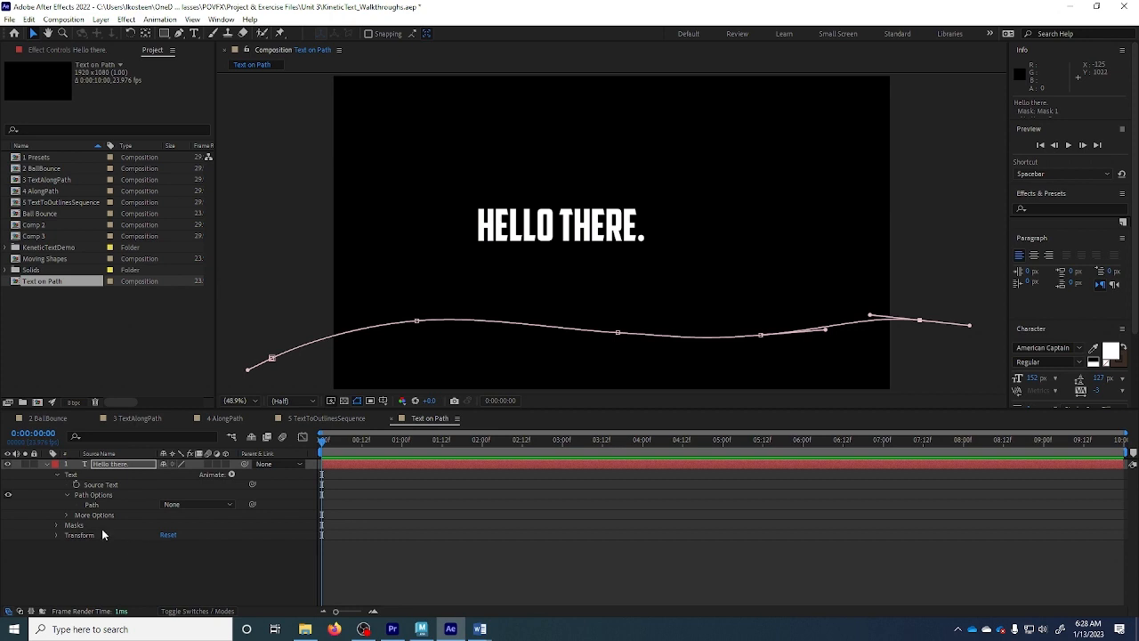
{"action": "left_click", "coordinate": [190, 504]}
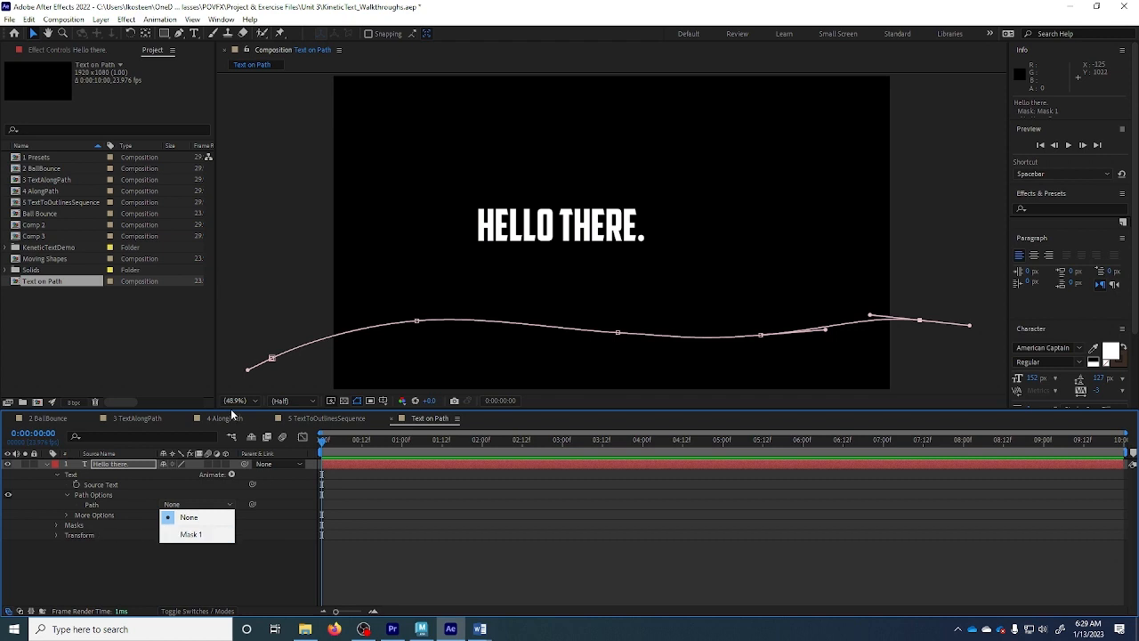
{"action": "left_click", "coordinate": [198, 534]}
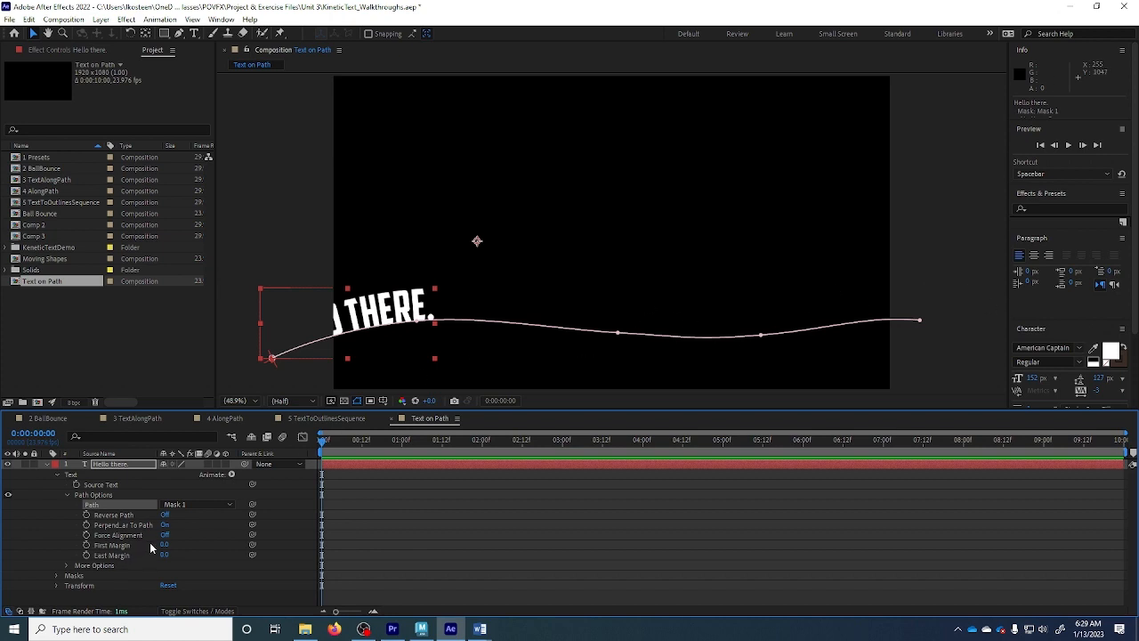
Step: Keyframe the text's First Margin at -386 at 0 seconds and 941 at 2 seconds to slide it into the frame
{"action": "left_click_drag", "start_coordinate": [164, 545], "coordinate": [53, 545]}
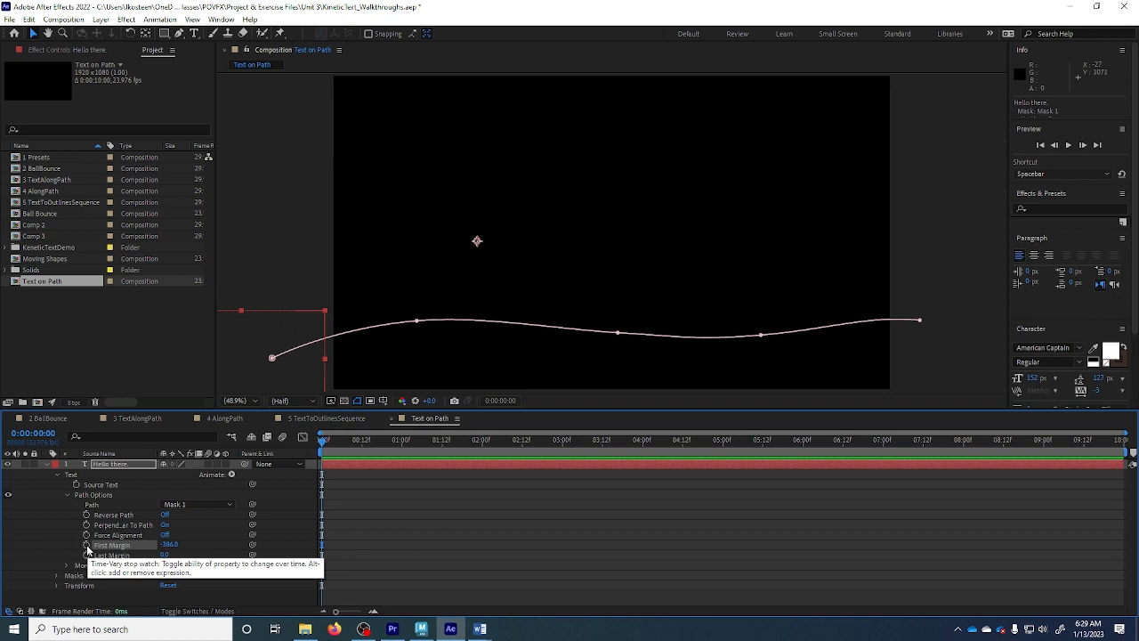
{"action": "left_click", "coordinate": [86, 545]}
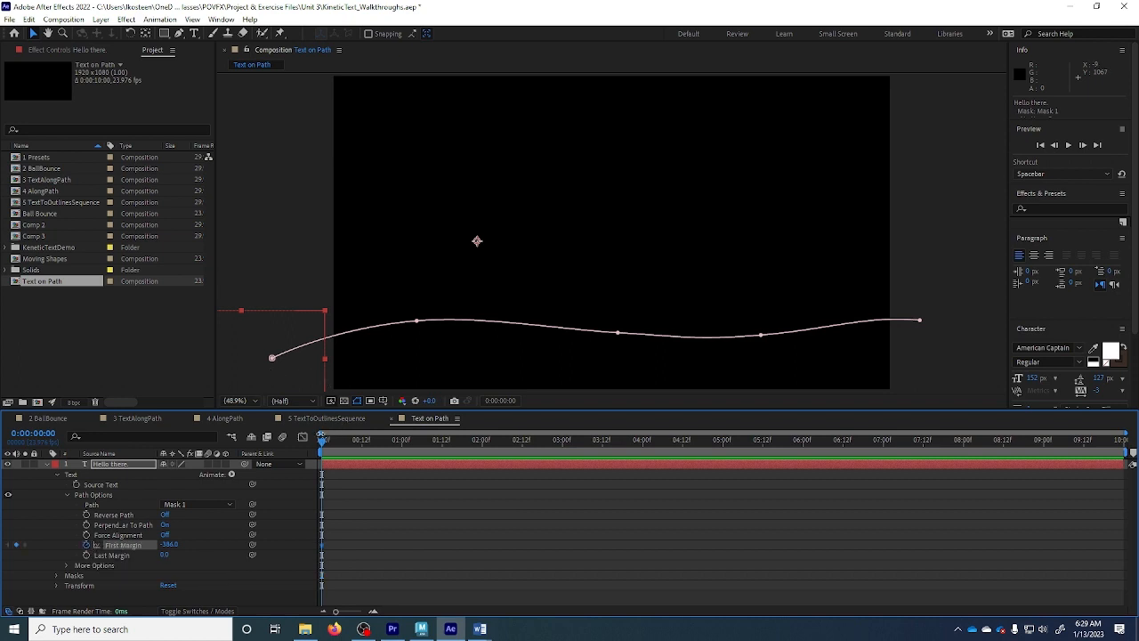
{"action": "left_click_drag", "start_coordinate": [323, 443], "coordinate": [481, 447]}
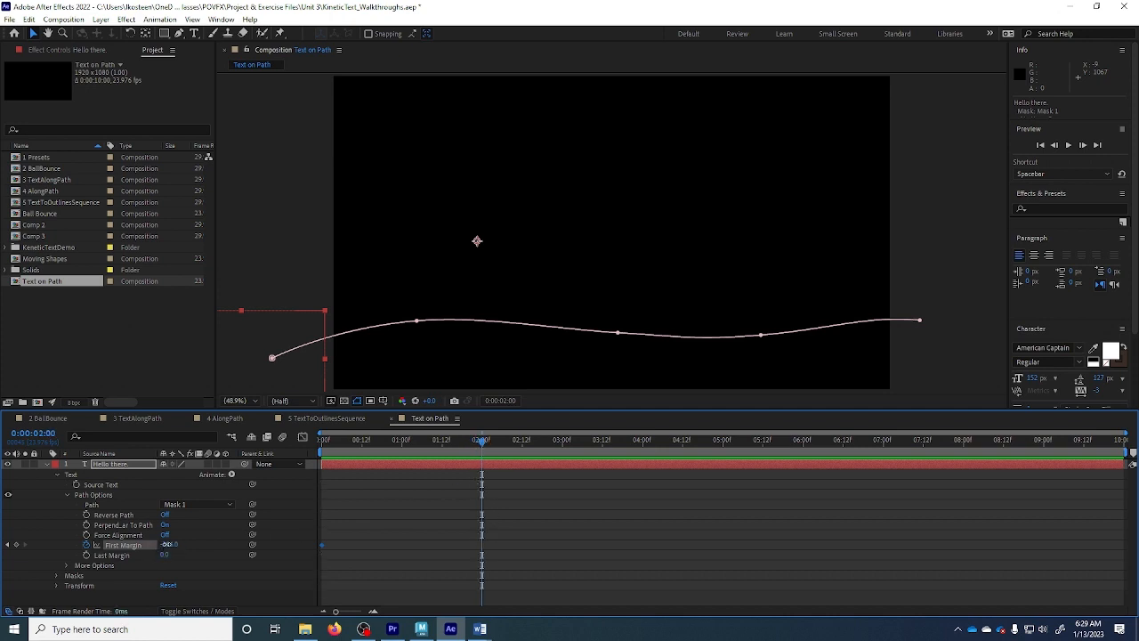
{"action": "left_click_drag", "start_coordinate": [168, 545], "coordinate": [956, 550]}
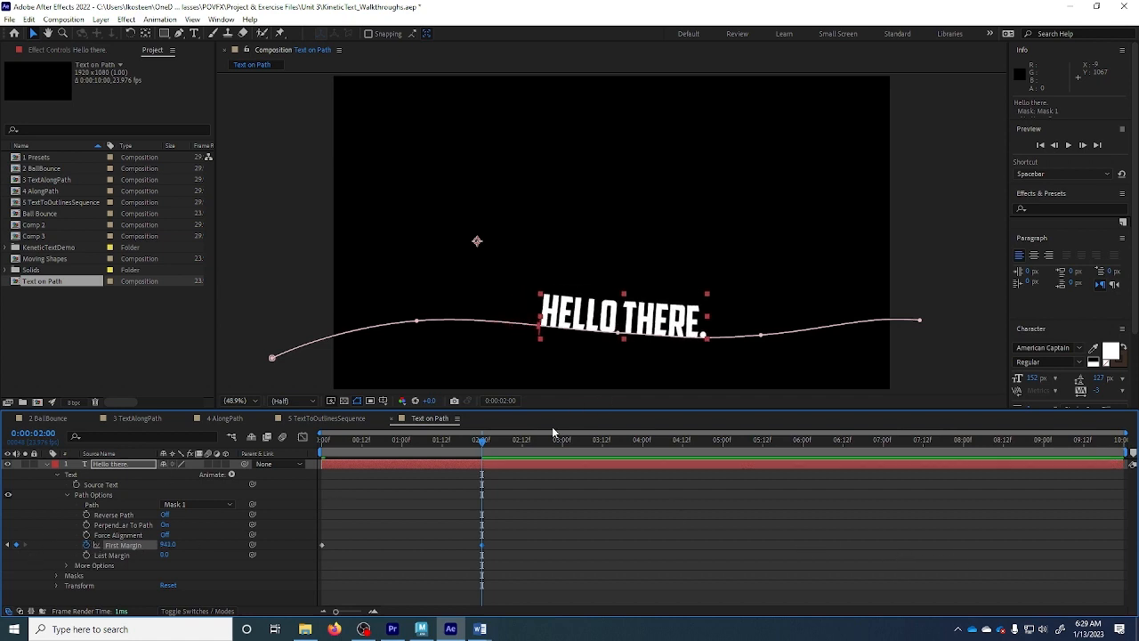
Step: Hold the First Margin with a keyframe at 0:00:02:04, and keyframe it at 2188 at 4 seconds so the text exits the frame
{"action": "left_click_drag", "start_coordinate": [482, 441], "coordinate": [496, 444]}
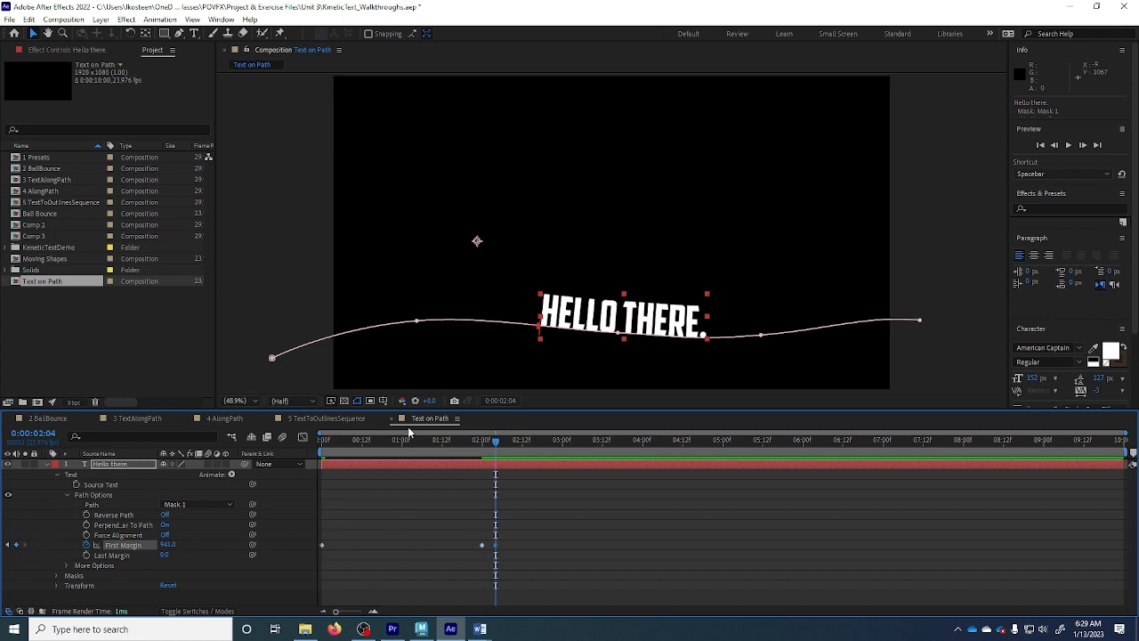
{"action": "left_click_drag", "start_coordinate": [500, 444], "coordinate": [642, 464]}
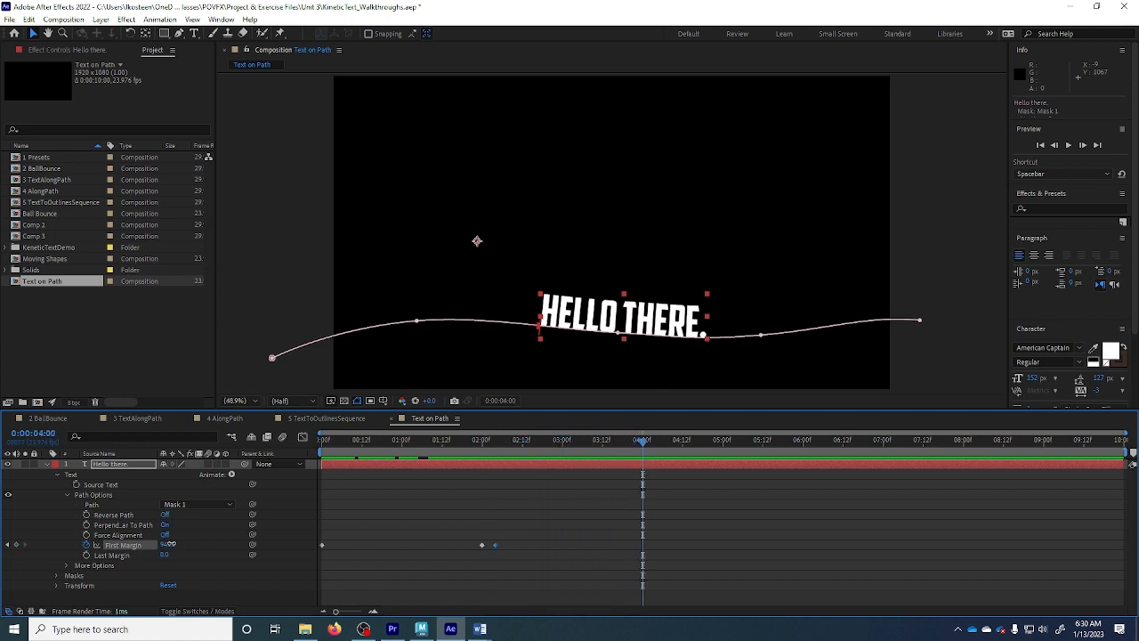
{"action": "left_click_drag", "start_coordinate": [167, 543], "coordinate": [885, 524]}
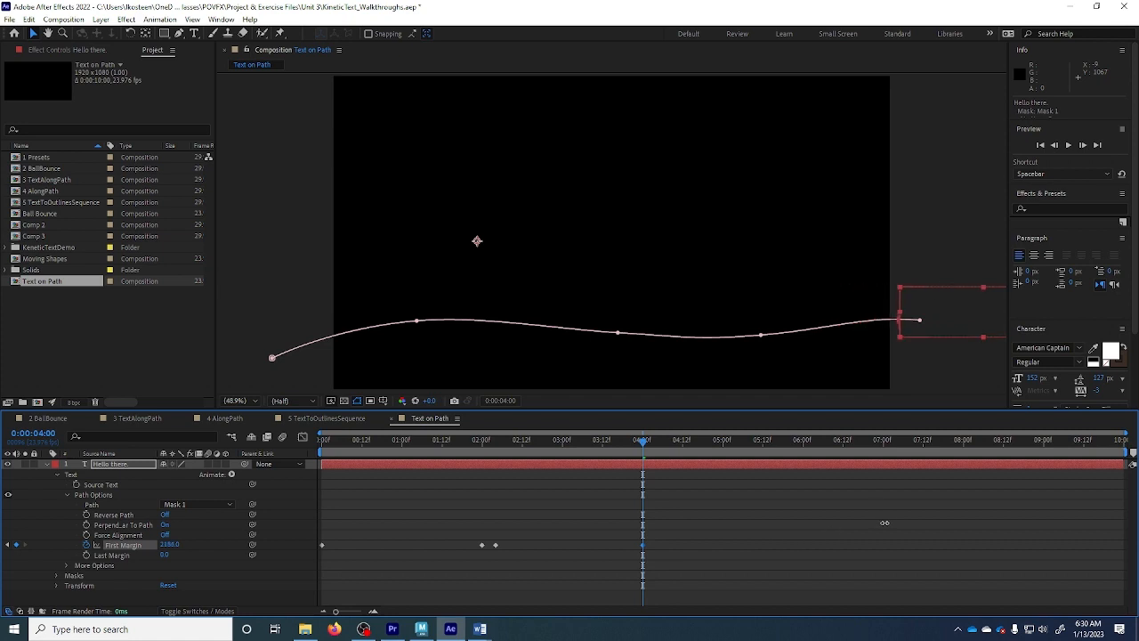
Step: Preview the text-on-path animation from the start of the composition, and stop playback
{"action": "left_click_drag", "start_coordinate": [507, 443], "coordinate": [239, 452]}
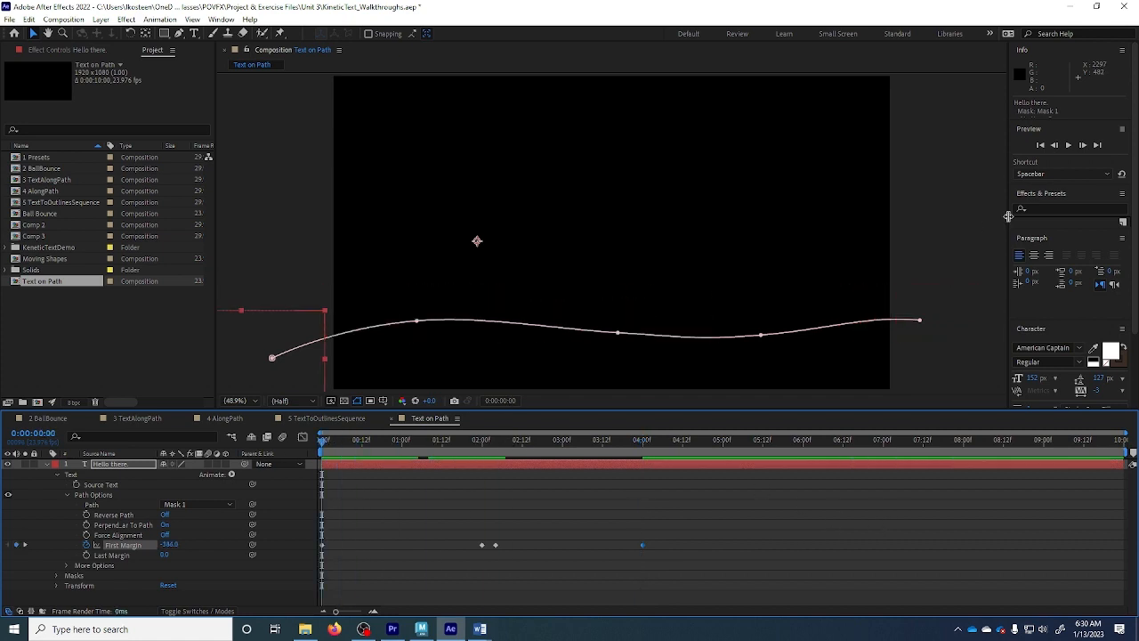
{"action": "left_click", "coordinate": [1069, 145]}
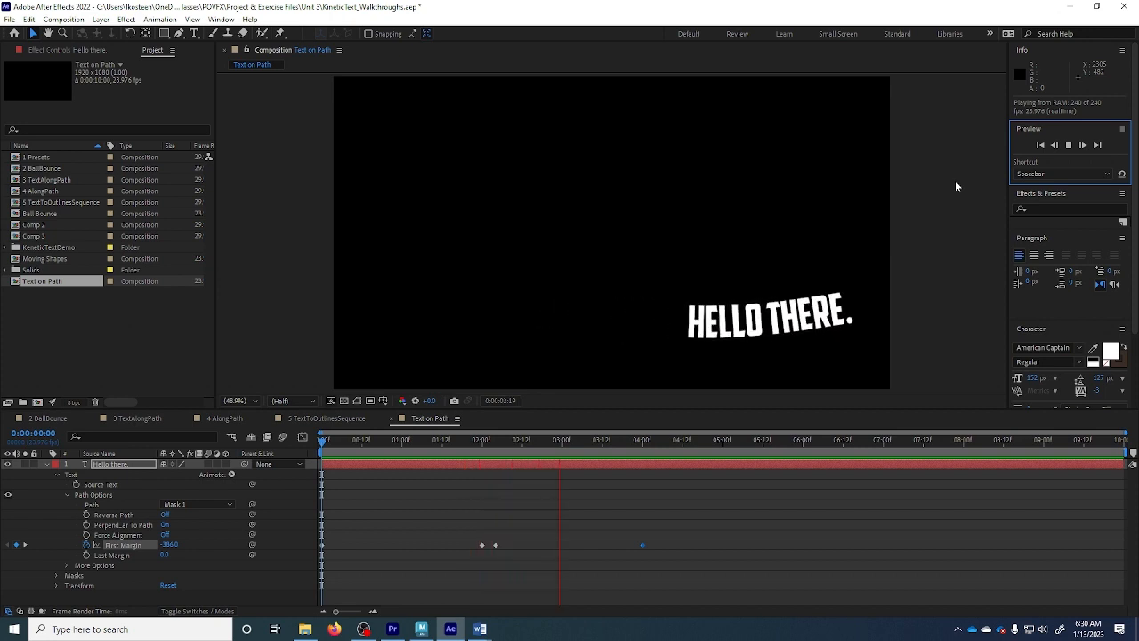
{"action": "left_click", "coordinate": [1068, 145]}
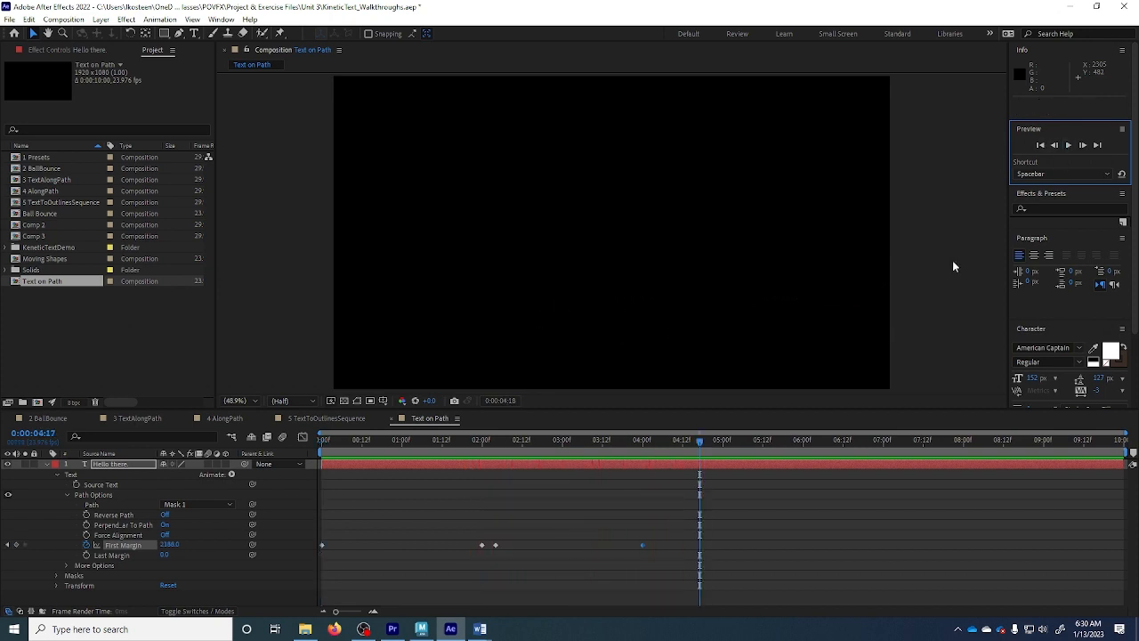
Step: Move the two middle First Margin keyframes to 0:00:01:15 and 0:00:02:09, and preview the animation from the start
{"action": "mouse_move", "coordinate": [494, 544]}
{"action": "left_mouse_down"}
{"action": "mouse_move", "coordinate": [509, 549]}
{"action": "mouse_move", "coordinate": [452, 544]}
{"action": "mouse_move", "coordinate": [514, 546]}
{"action": "left_mouse_up"}
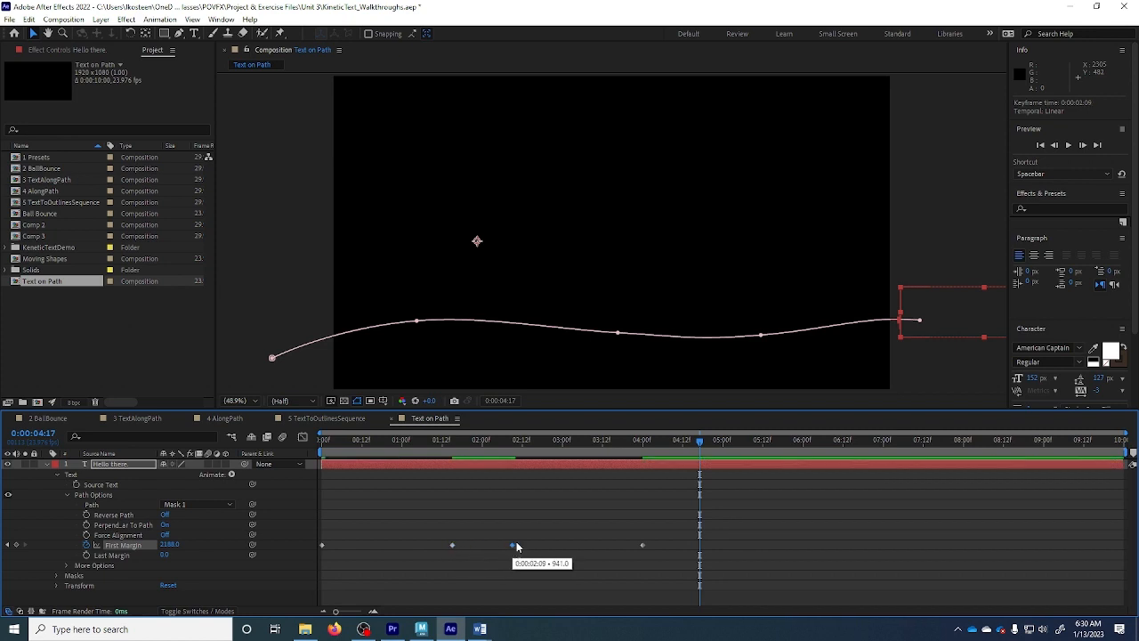
{"action": "left_click_drag", "start_coordinate": [369, 442], "coordinate": [321, 441]}
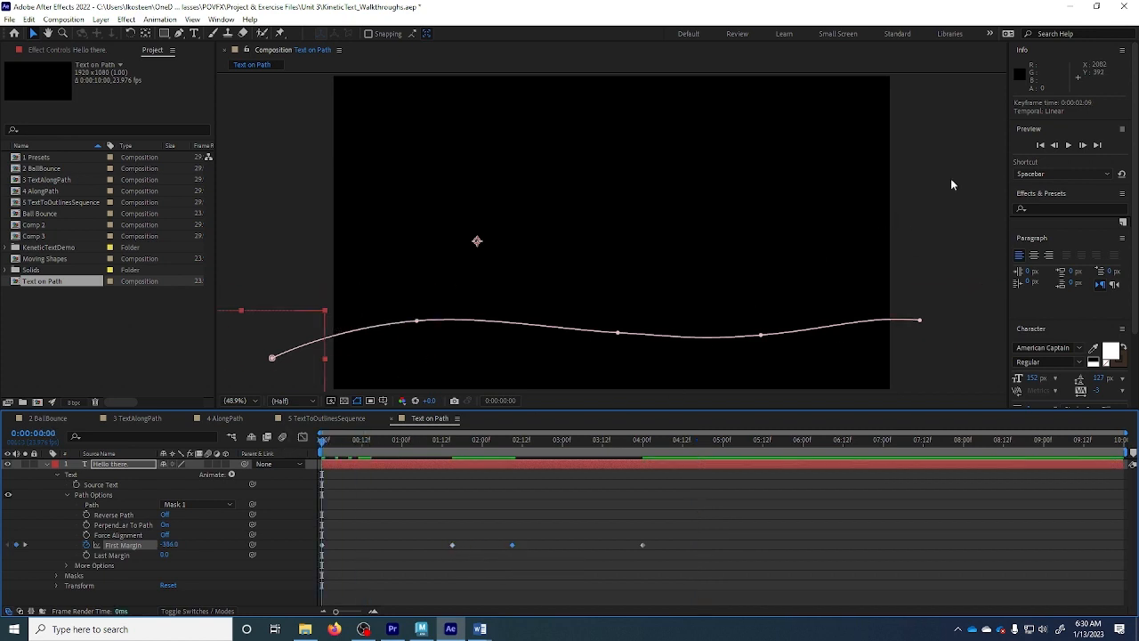
{"action": "left_click", "coordinate": [1068, 145]}
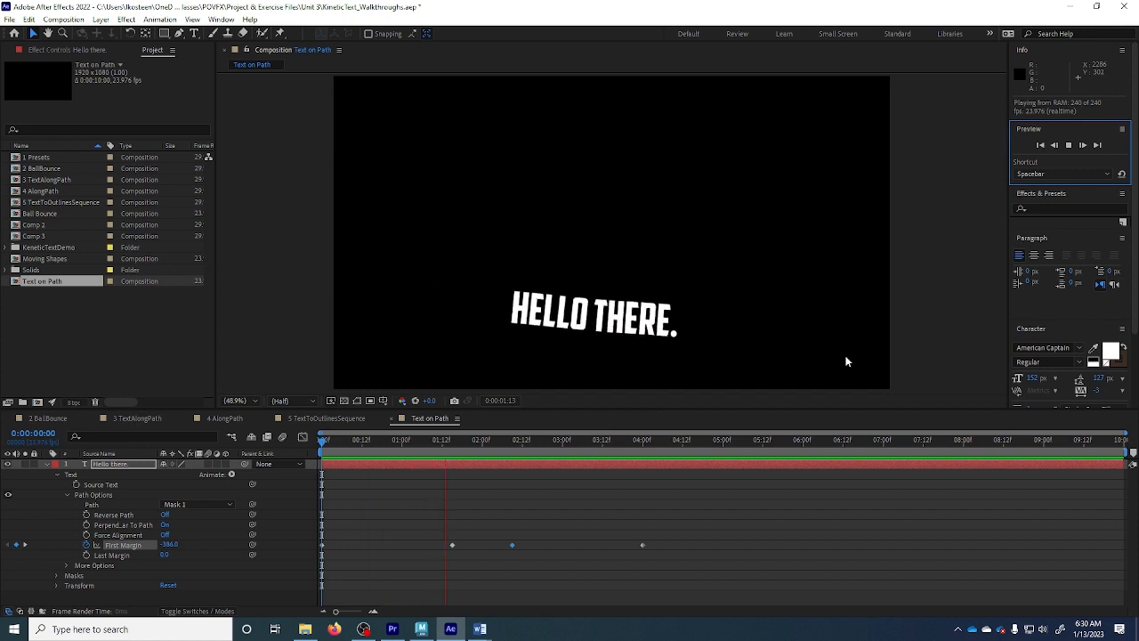
{"action": "left_click", "coordinate": [1069, 146]}
Step: Keyframe the text layer's Scale at 100% at 0:00:01:15 and 0:00:02:09, and return the playhead to 2 seconds
{"action": "left_click", "coordinate": [482, 441]}
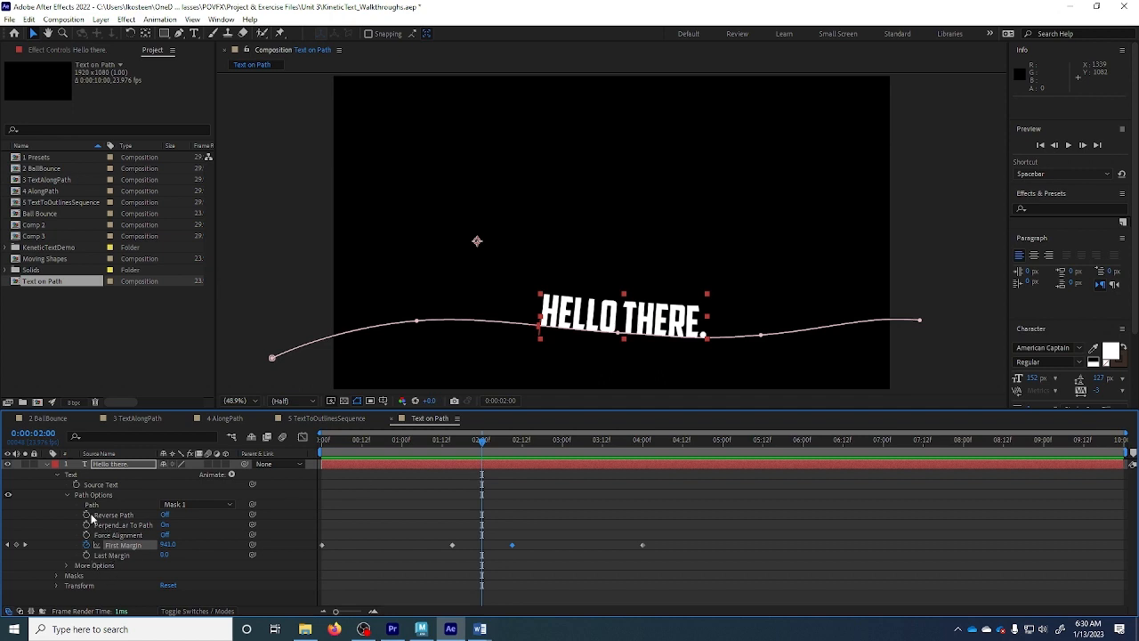
{"action": "left_click", "coordinate": [56, 585]}
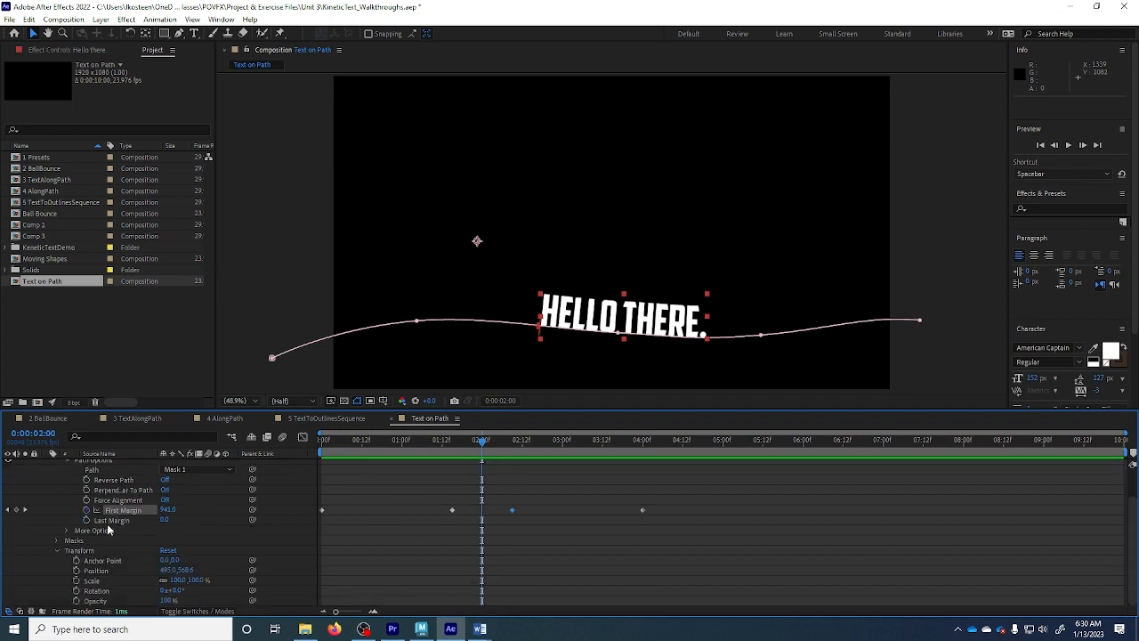
{"action": "left_click_drag", "start_coordinate": [481, 448], "coordinate": [445, 448]}
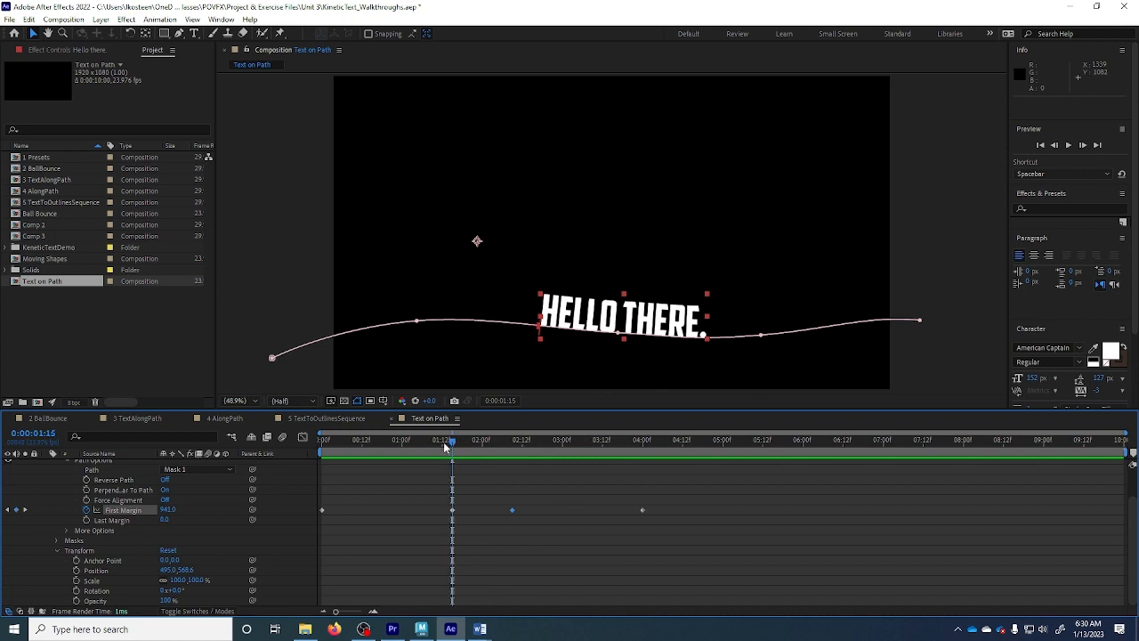
{"action": "left_click", "coordinate": [77, 581]}
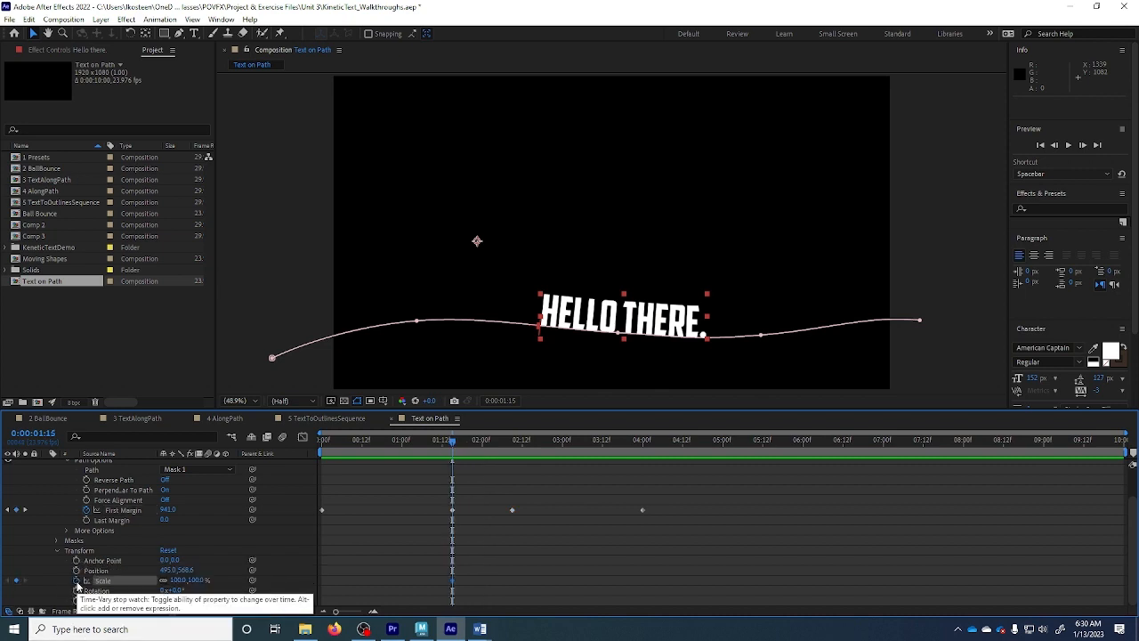
{"action": "left_click_drag", "start_coordinate": [452, 443], "coordinate": [512, 442]}
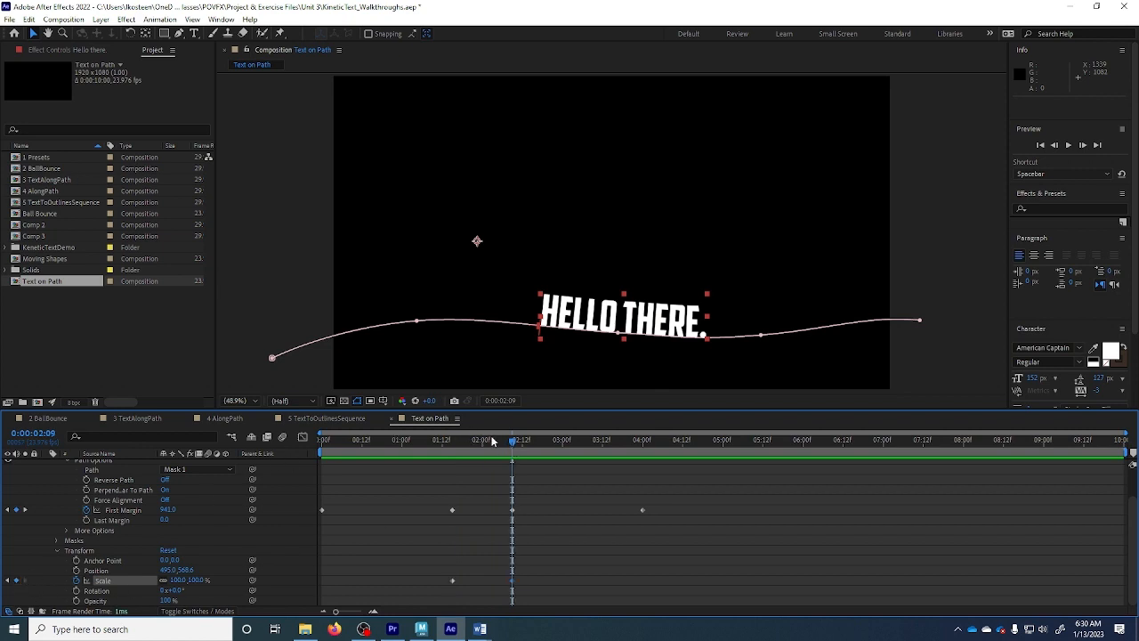
{"action": "left_click_drag", "start_coordinate": [511, 443], "coordinate": [481, 443]}
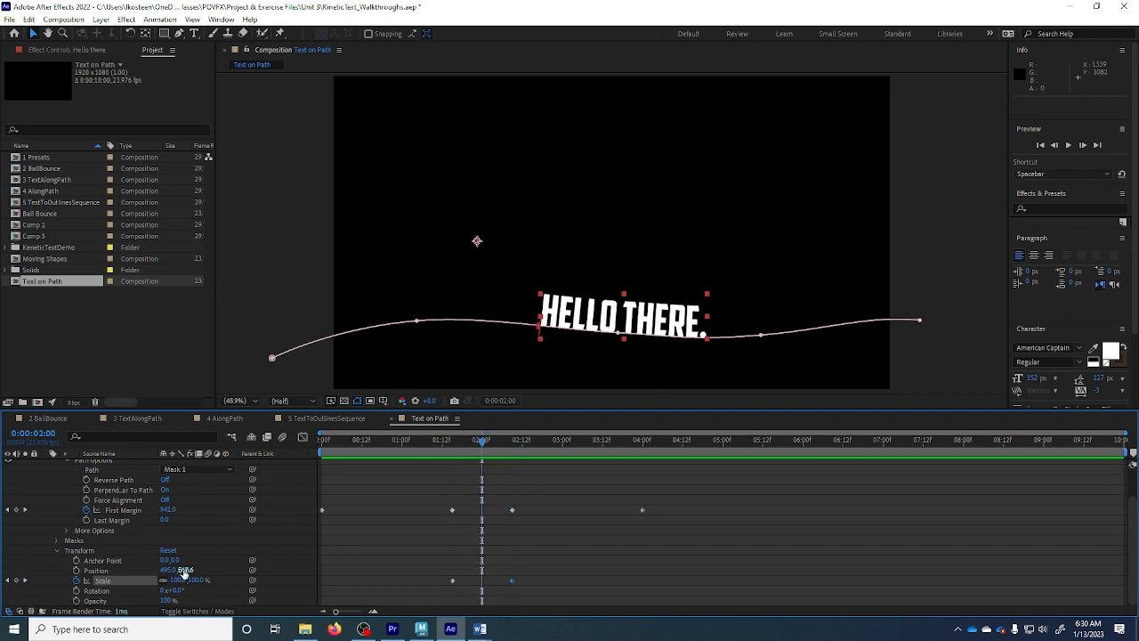
Step: Try scaling the text uniformly to 132% at 2 seconds, and undo the change
{"action": "type", "text": "132"}
{"action": "key", "text": "Return"}
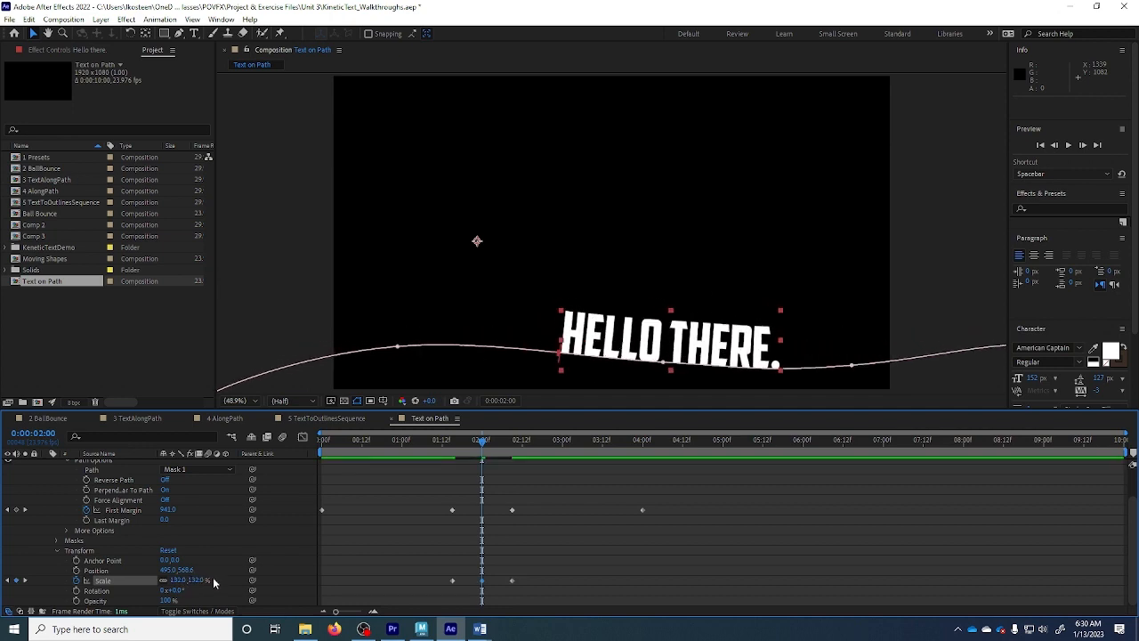
{"action": "key", "text": "ctrl+z"}
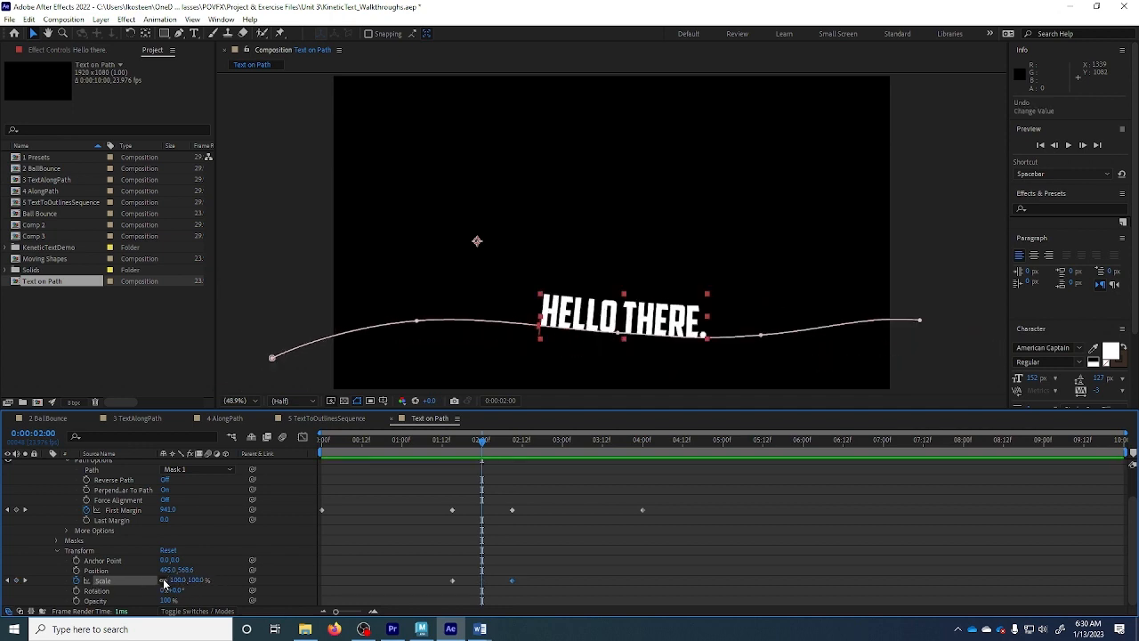
Step: Unlink the text's Scale dimensions and keyframe the vertical scale at 80% at 2 seconds, keeping the horizontal scale at 100%
{"action": "left_click", "coordinate": [164, 581]}
{"action": "left_click_drag", "start_coordinate": [177, 581], "coordinate": [189, 584]}
{"action": "key", "text": "ctrl+z"}
{"action": "left_click", "coordinate": [195, 580]}
{"action": "left_click_drag", "start_coordinate": [192, 583], "coordinate": [186, 579]}
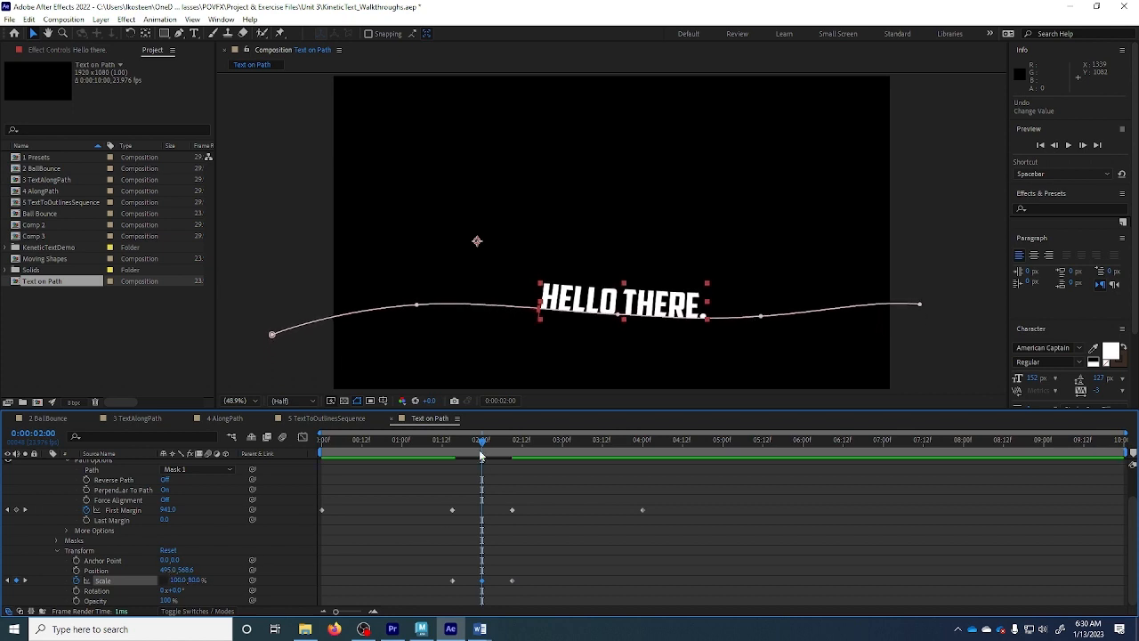
Step: Pull out the curve handle of the mask path's second vertex to form a steep dip, and scrub the text around it
{"action": "left_click_drag", "start_coordinate": [481, 449], "coordinate": [280, 487]}
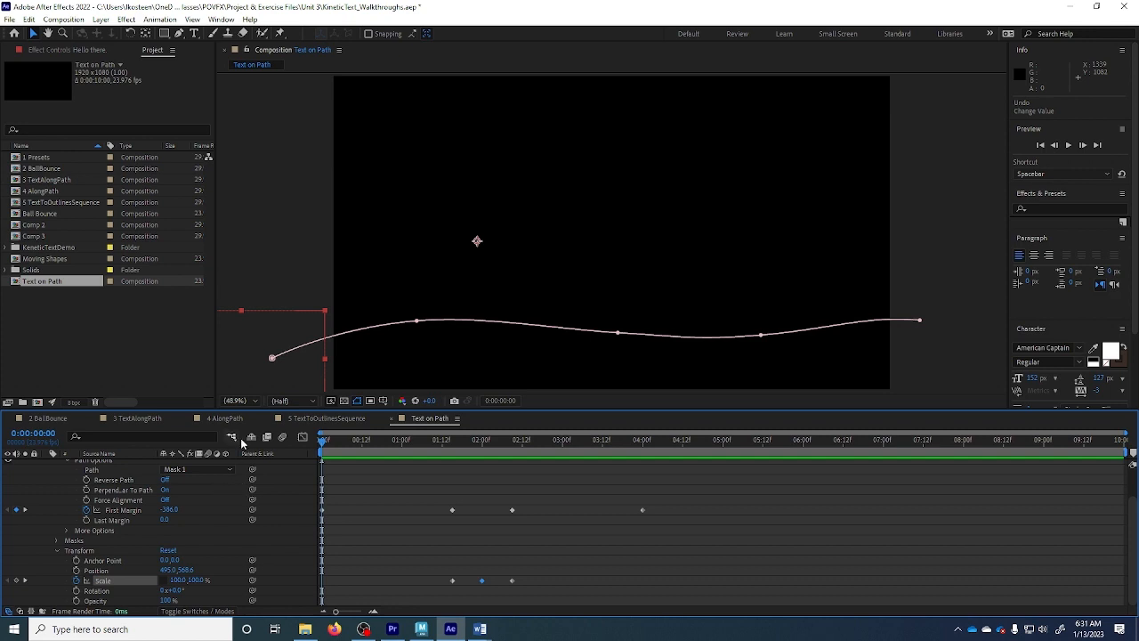
{"action": "left_click_drag", "start_coordinate": [322, 444], "coordinate": [379, 471]}
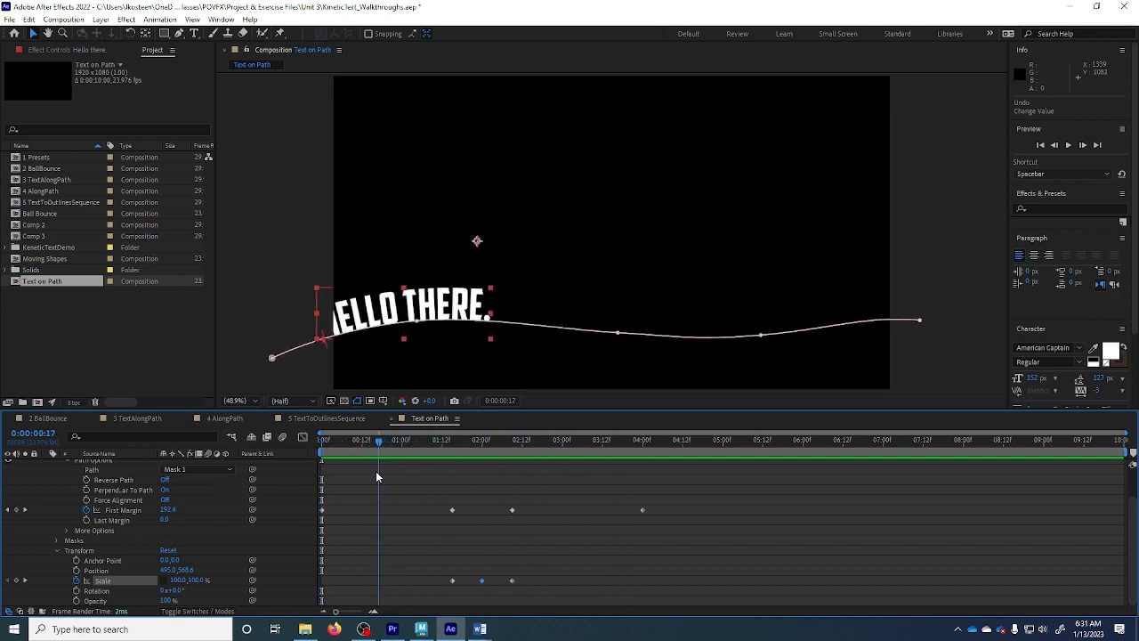
{"action": "left_click", "coordinate": [420, 323]}
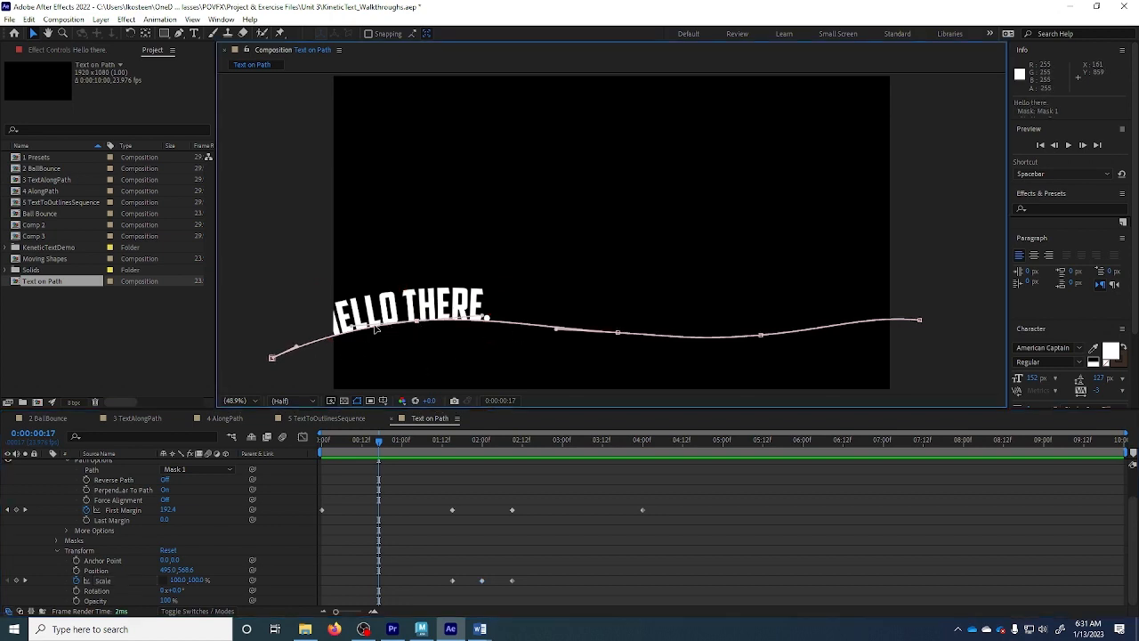
{"action": "left_click_drag", "start_coordinate": [420, 323], "coordinate": [409, 289]}
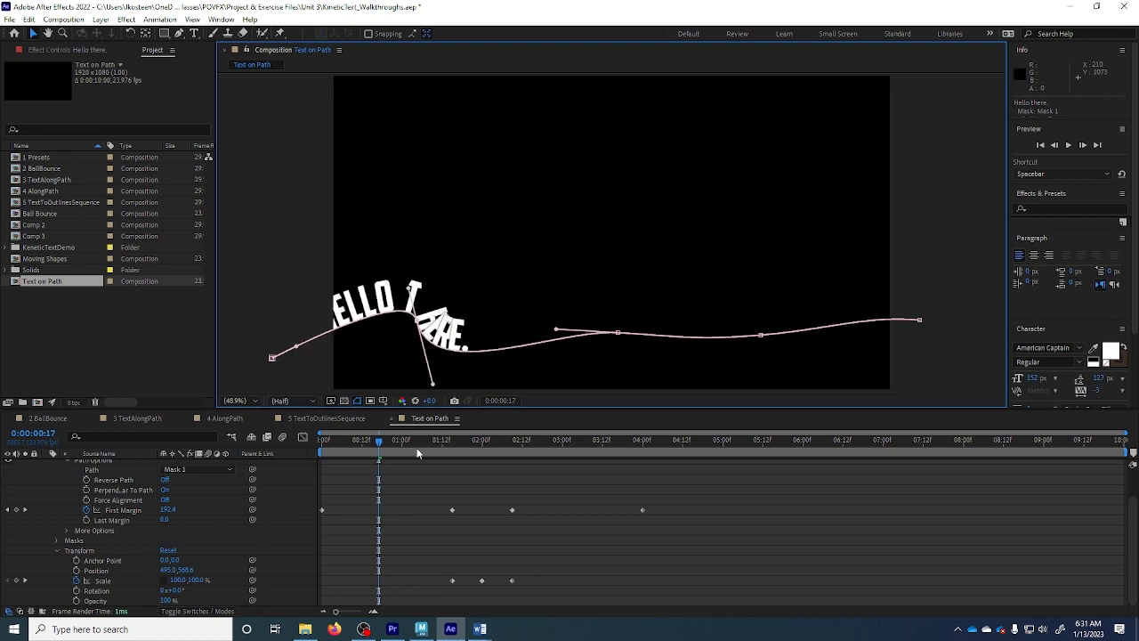
{"action": "mouse_move", "coordinate": [380, 444]}
{"action": "left_mouse_down"}
{"action": "mouse_move", "coordinate": [396, 440]}
{"action": "mouse_move", "coordinate": [374, 436]}
{"action": "mouse_move", "coordinate": [386, 441]}
{"action": "left_mouse_up"}
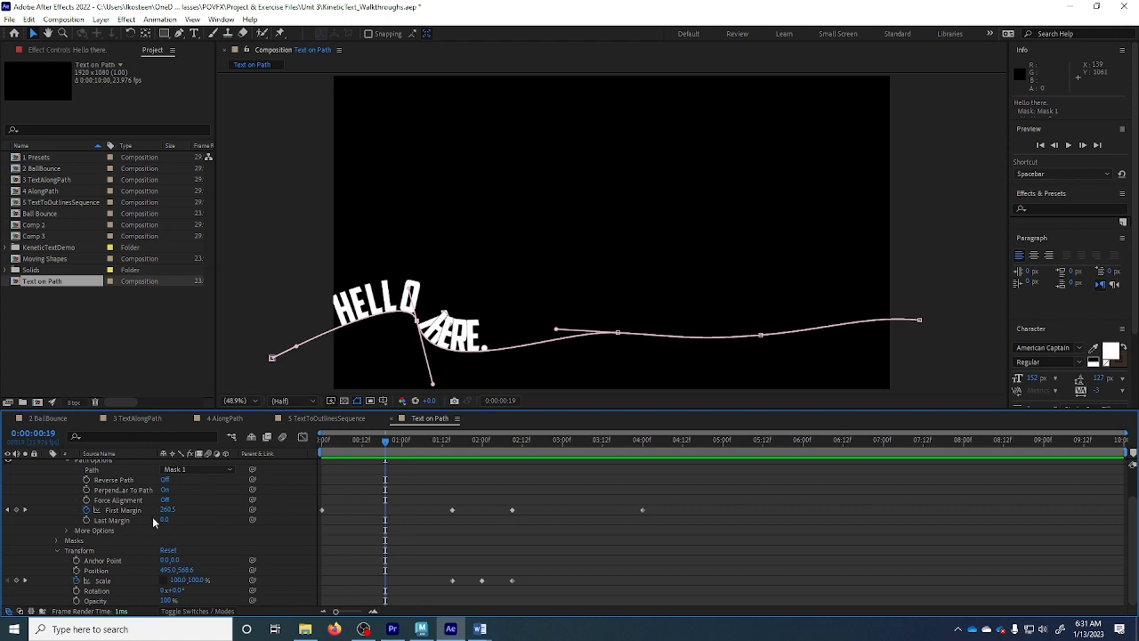
Step: Add a Tracking animator to the text layer and bring its tracking properties into view
{"action": "scroll", "coordinate": [126, 532], "scroll_direction": "up", "scroll_amount": 2}
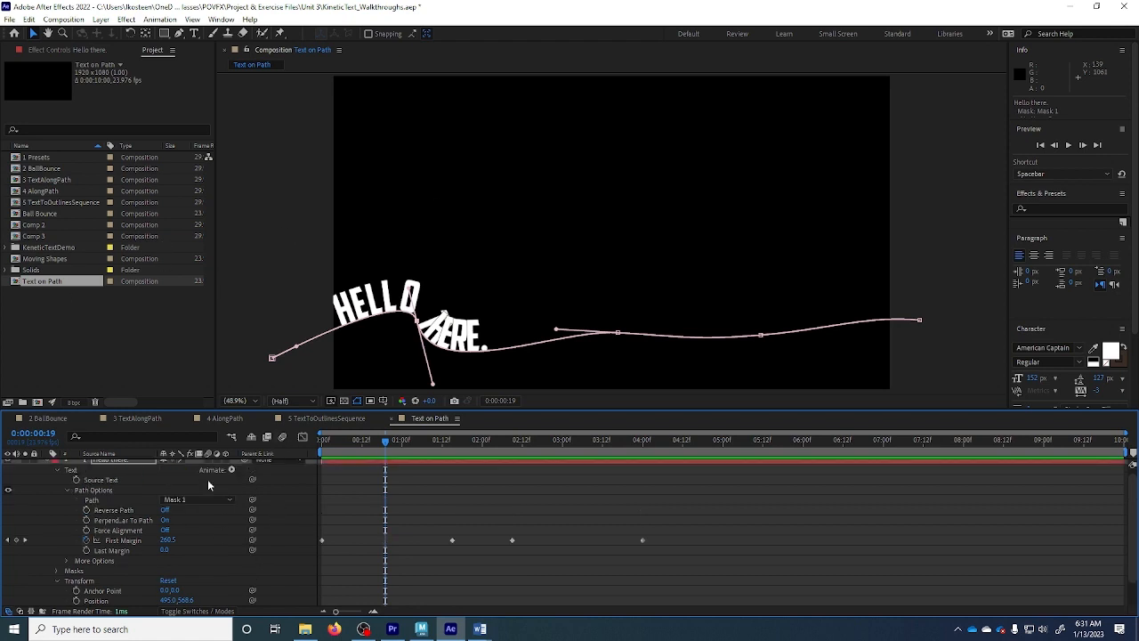
{"action": "left_click", "coordinate": [68, 472]}
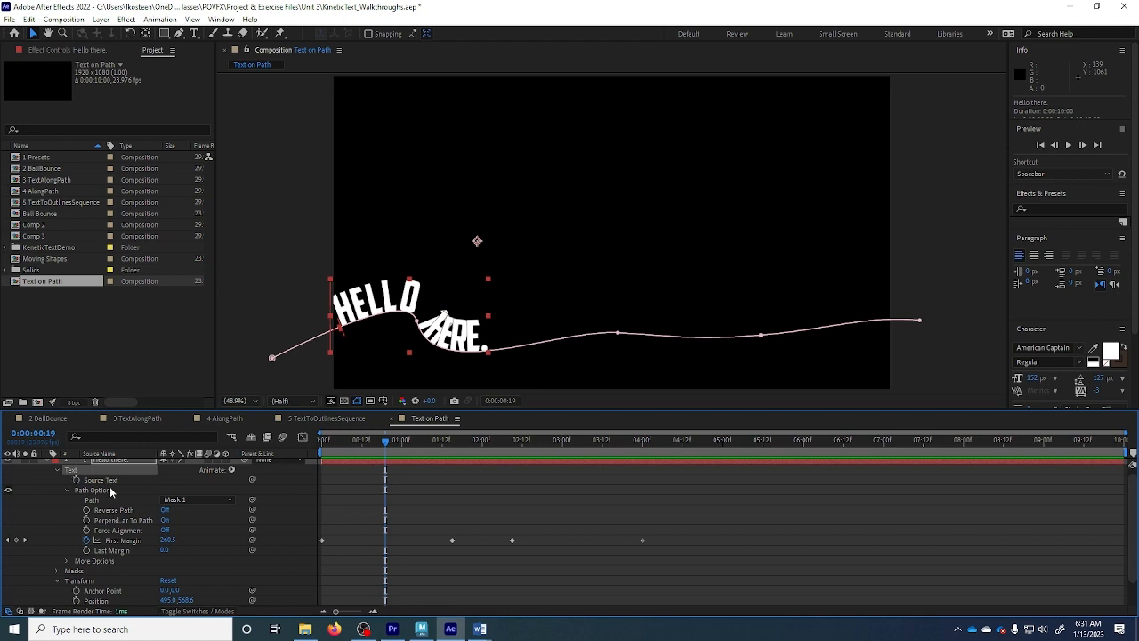
{"action": "scroll", "coordinate": [223, 483], "scroll_direction": "up", "scroll_amount": 1}
{"action": "left_click", "coordinate": [230, 474]}
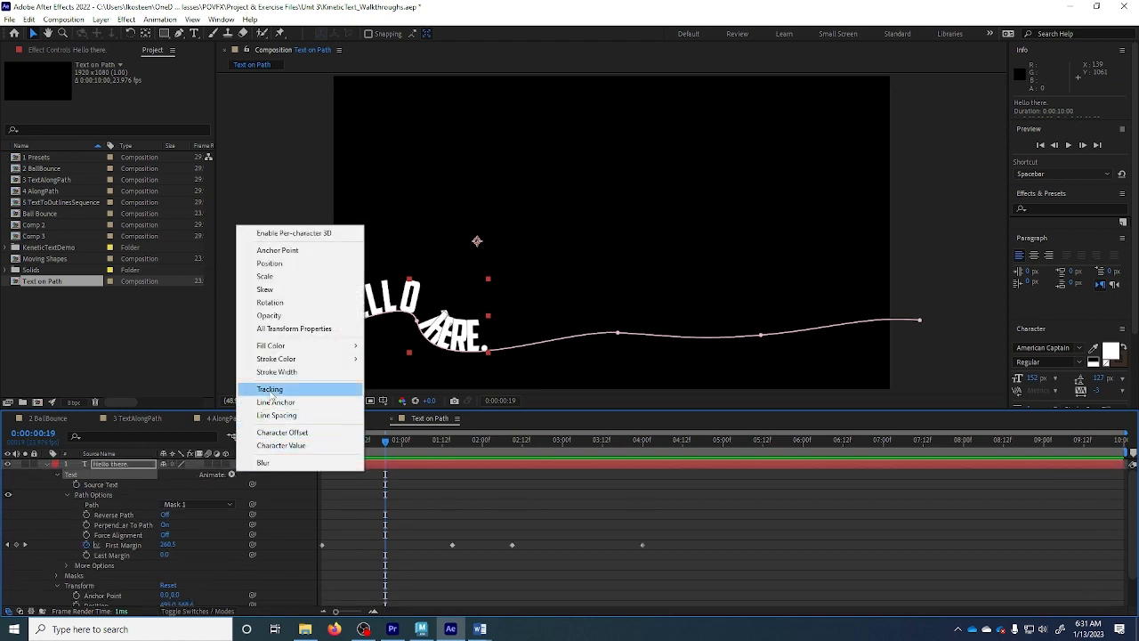
{"action": "left_click", "coordinate": [272, 389]}
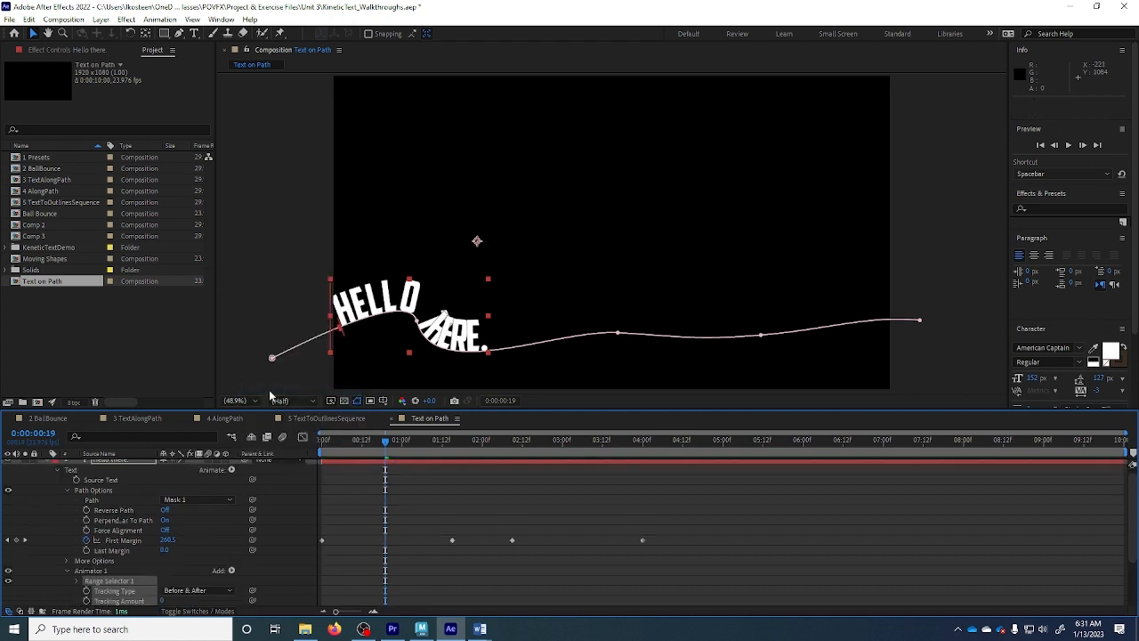
{"action": "scroll", "coordinate": [193, 516], "scroll_direction": "down", "scroll_amount": 2}
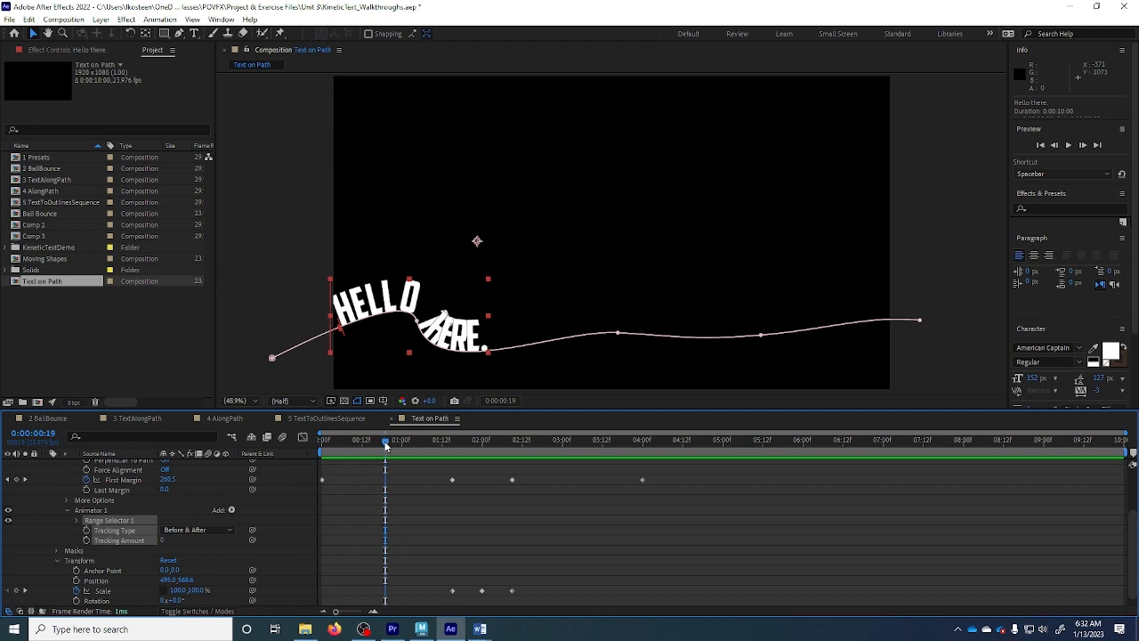
Step: Start keyframing the animator's tracking at 0:00:00:11 with an amount of 0, and set the Tracking Amount to 34 at 0:00:00:16
{"action": "left_click_drag", "start_coordinate": [386, 445], "coordinate": [361, 445]}
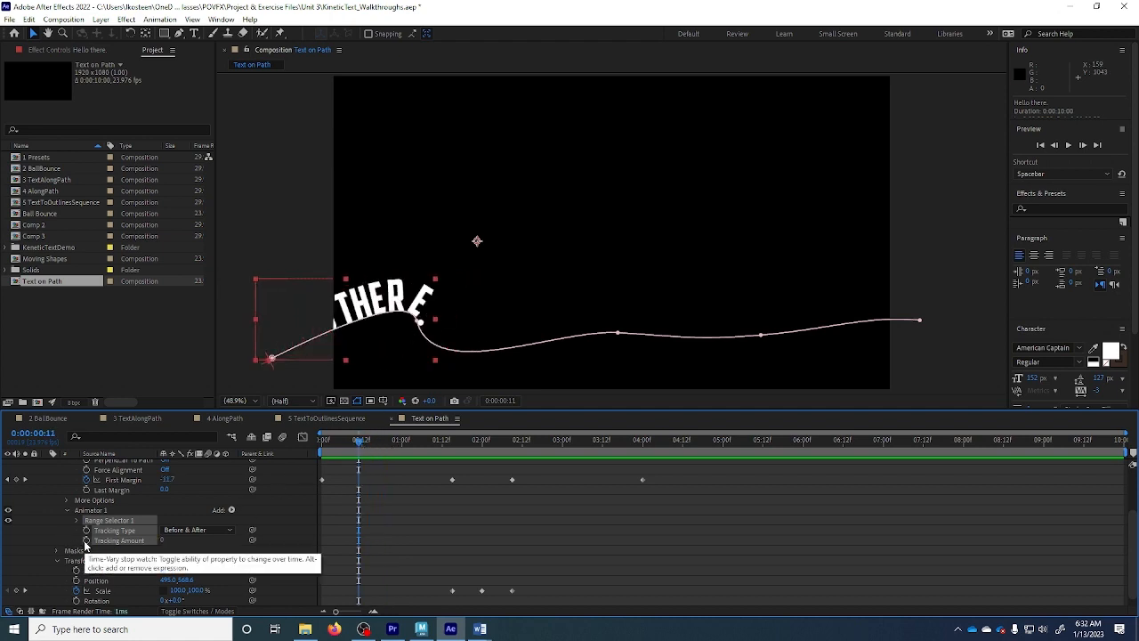
{"action": "left_click", "coordinate": [86, 541]}
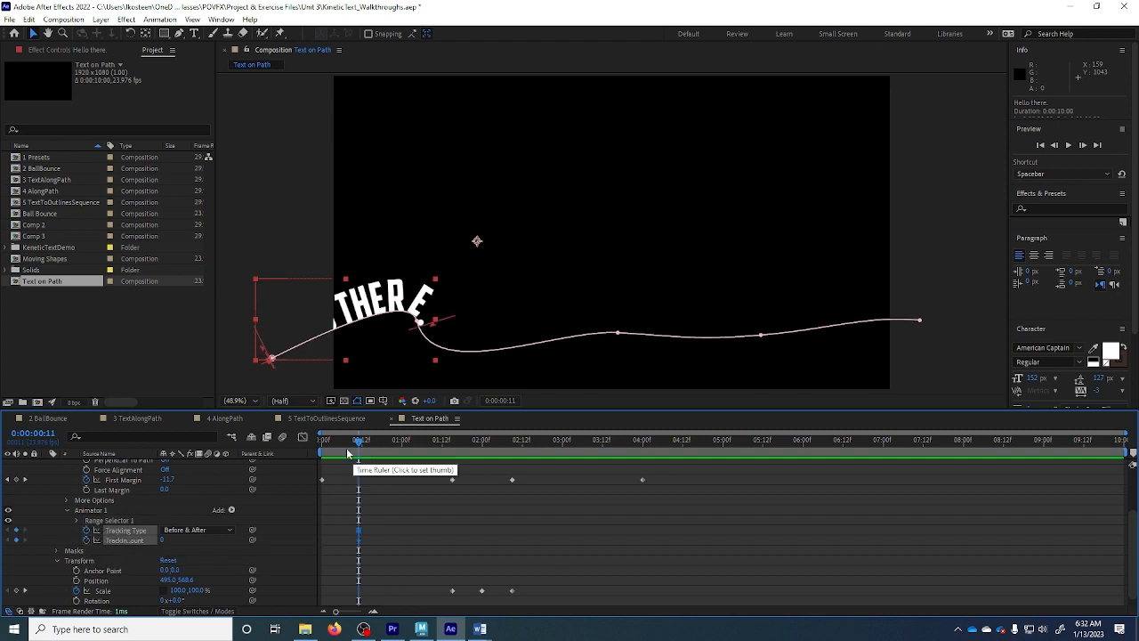
{"action": "left_click_drag", "start_coordinate": [360, 443], "coordinate": [375, 442]}
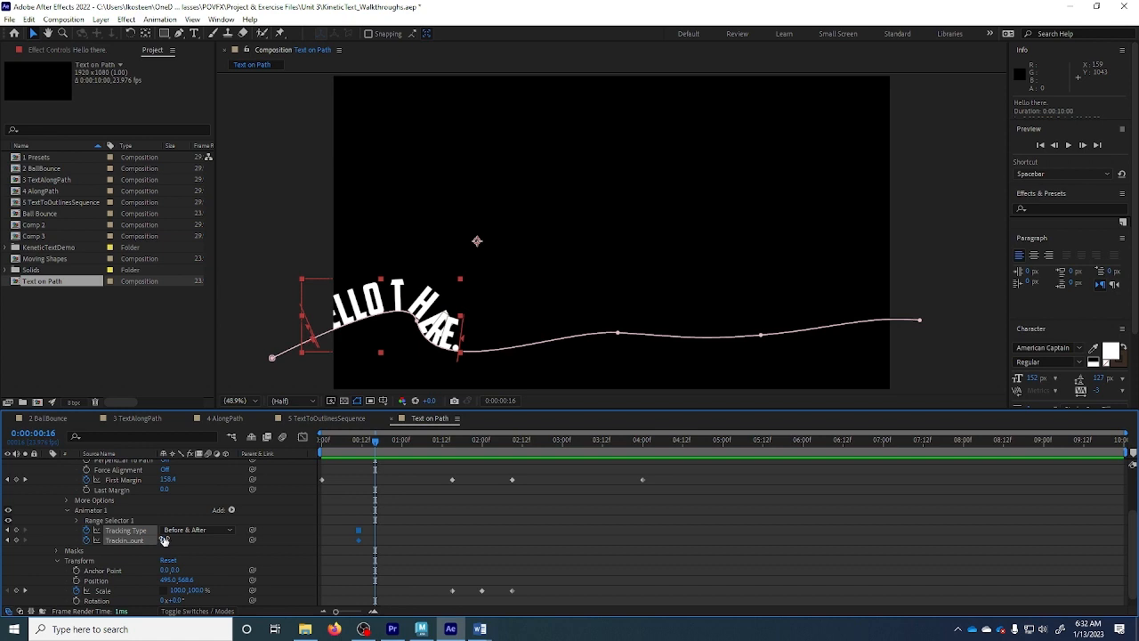
{"action": "left_click_drag", "start_coordinate": [163, 540], "coordinate": [183, 537]}
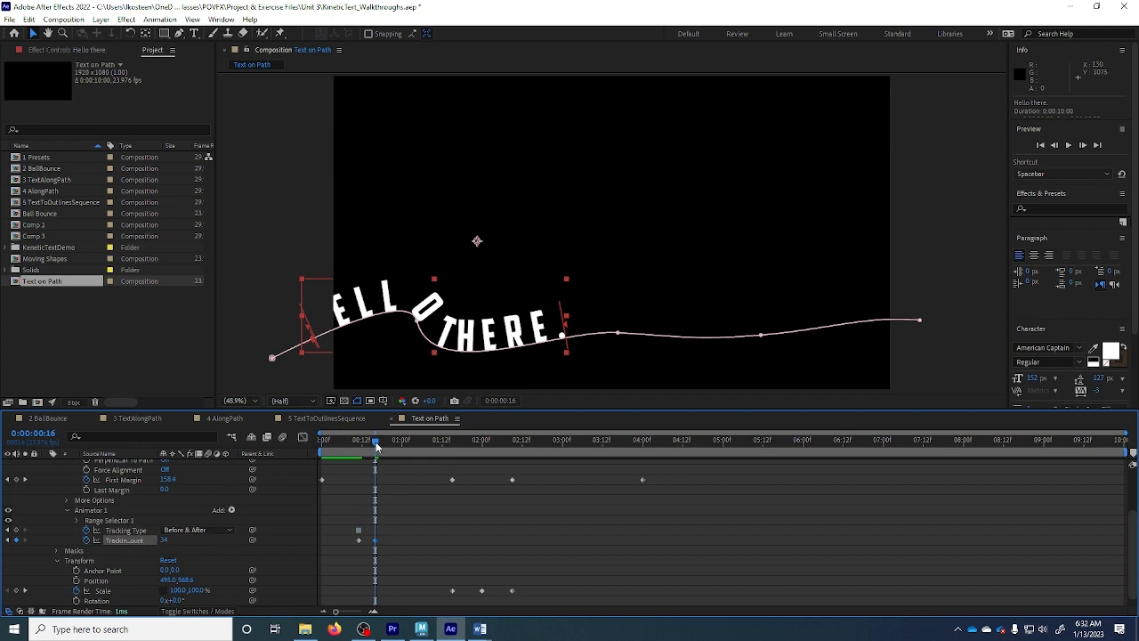
Step: Keyframe the Tracking Amount back to 0 at 0:00:01:03, and scrub through the change in letter spacing
{"action": "left_click_drag", "start_coordinate": [376, 445], "coordinate": [412, 448]}
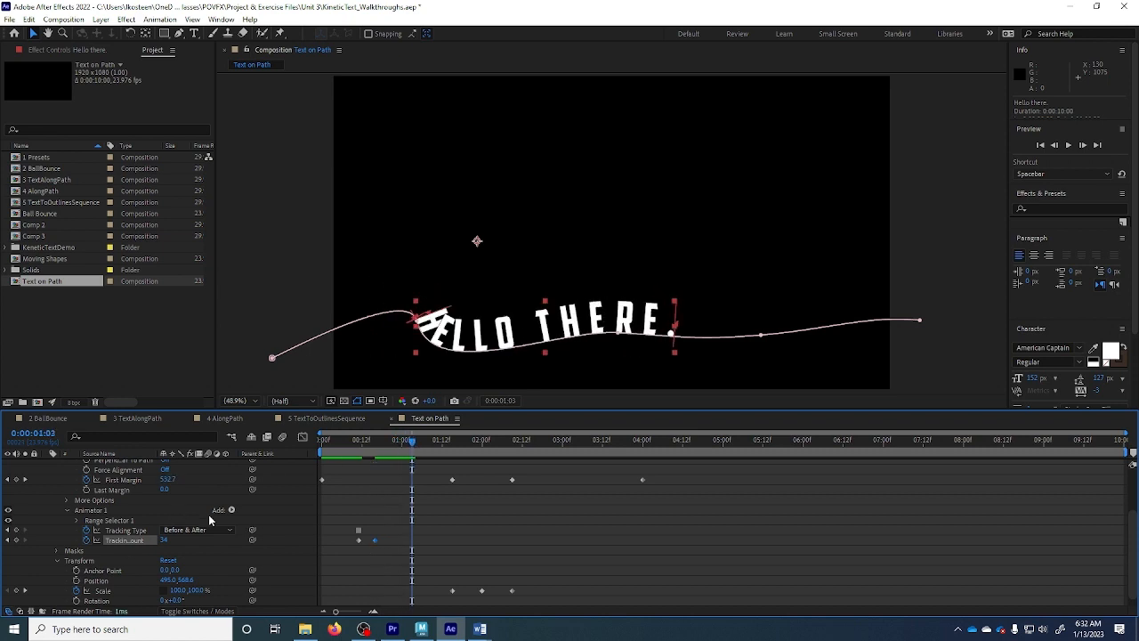
{"action": "left_click", "coordinate": [166, 541]}
{"action": "type", "text": "0"}
{"action": "key", "text": "Return"}
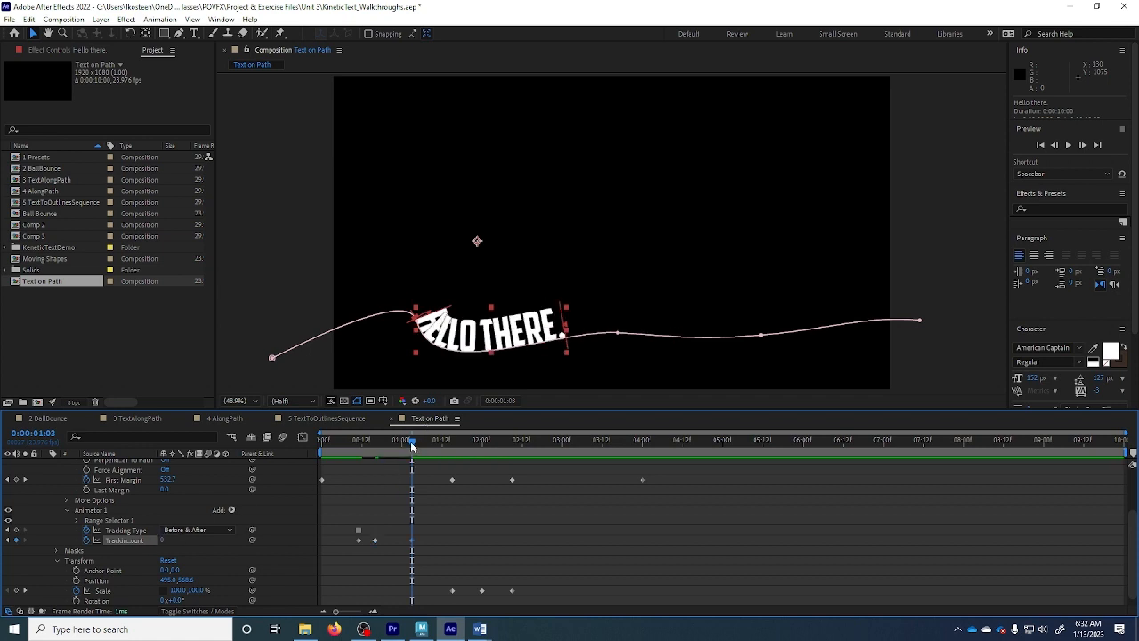
{"action": "left_click_drag", "start_coordinate": [412, 448], "coordinate": [390, 461]}
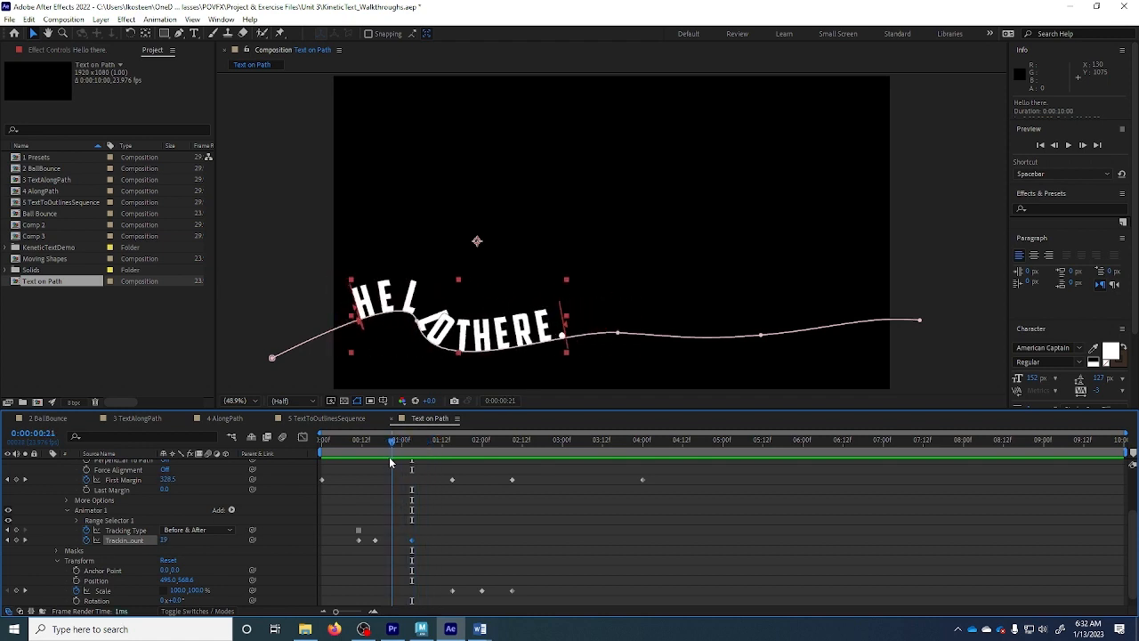
Step: Try the Tracking Type Before at 0:00:00:21 and 0:00:00:16, and undo both changes
{"action": "left_click", "coordinate": [178, 530]}
{"action": "left_click", "coordinate": [189, 557]}
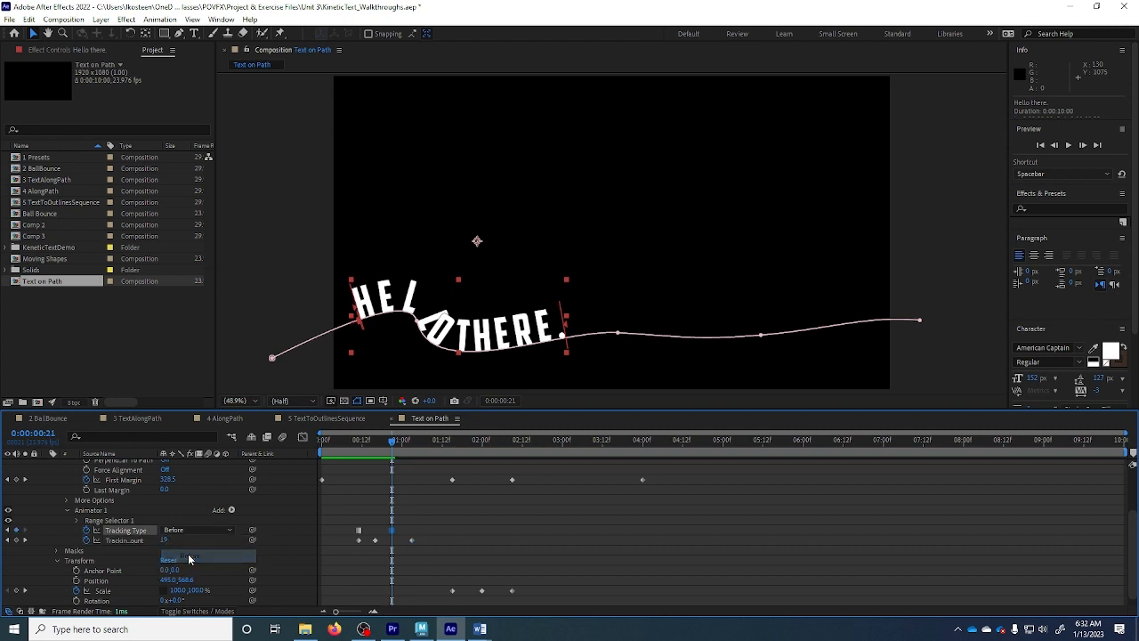
{"action": "mouse_move", "coordinate": [392, 445]}
{"action": "left_mouse_down"}
{"action": "mouse_move", "coordinate": [349, 445]}
{"action": "mouse_move", "coordinate": [437, 454]}
{"action": "mouse_move", "coordinate": [375, 452]}
{"action": "left_mouse_up"}
{"action": "left_click", "coordinate": [207, 530]}
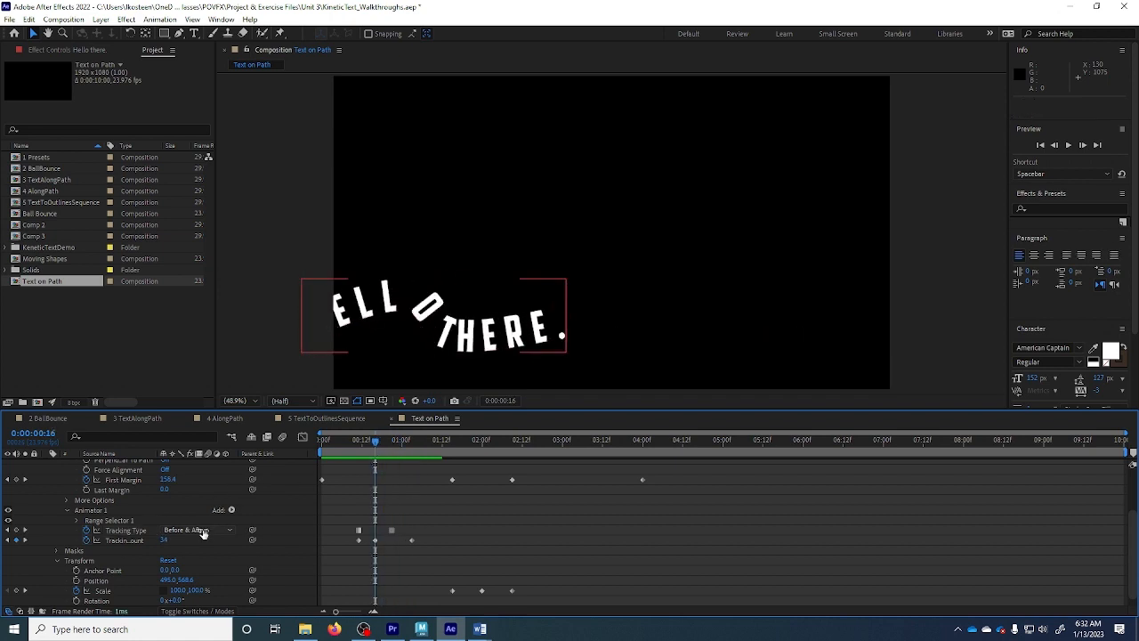
{"action": "left_click", "coordinate": [190, 556]}
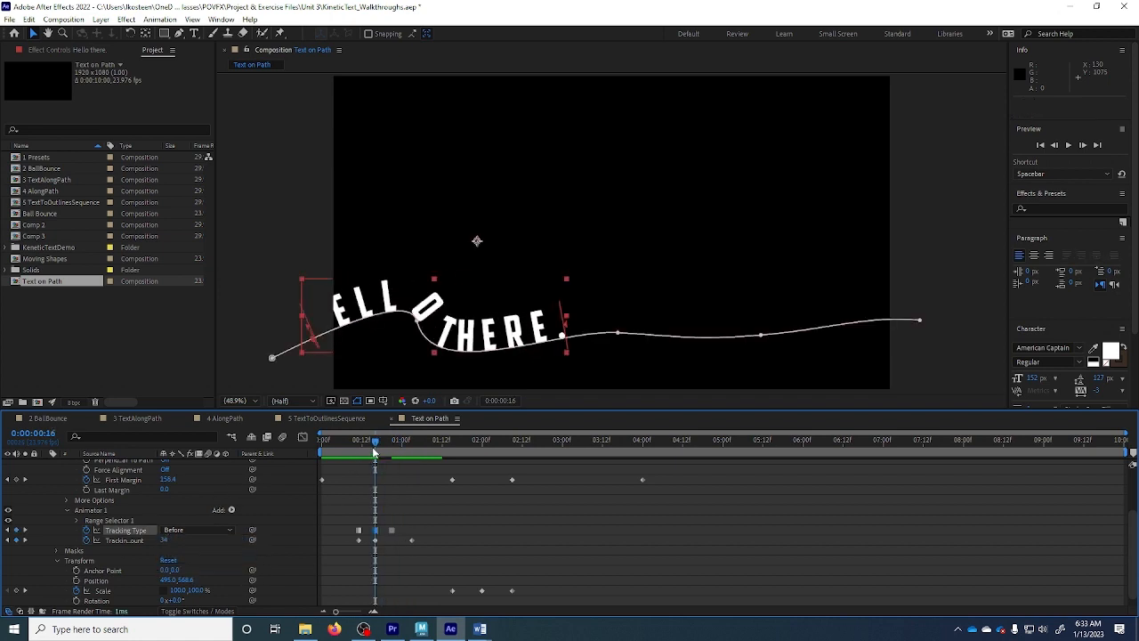
{"action": "key", "text": "ctrl+z"}
{"action": "key", "text": "k"}
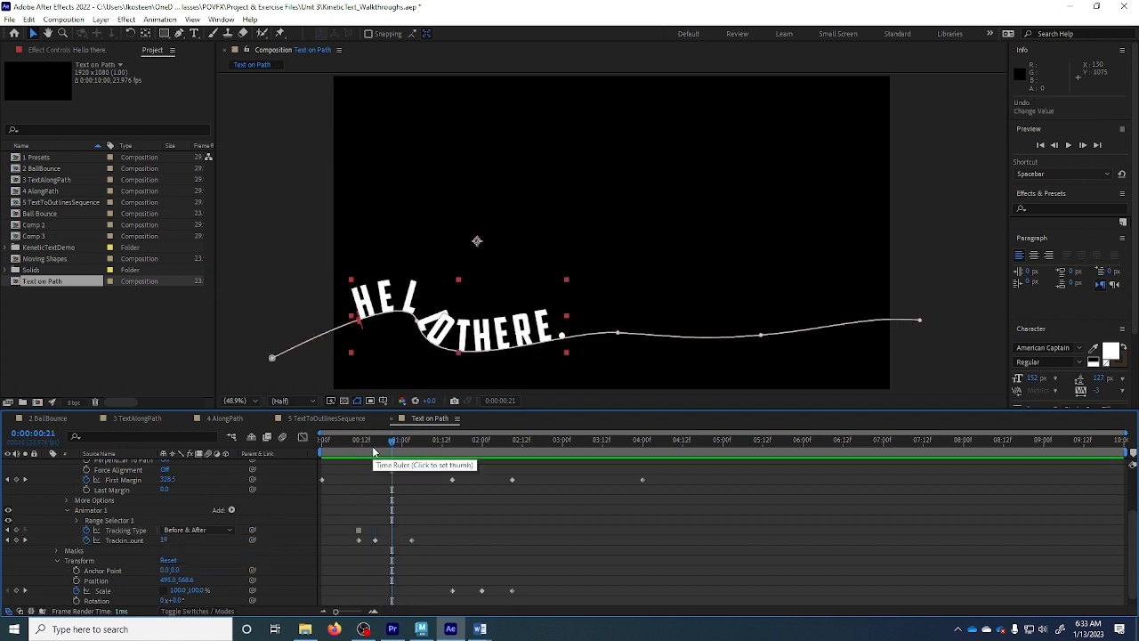
Step: Try Before for the Tracking Type keyframe at 0:00:00:11, and switch it to After
{"action": "left_click_drag", "start_coordinate": [383, 449], "coordinate": [359, 442]}
{"action": "left_click", "coordinate": [186, 531]}
{"action": "left_click", "coordinate": [189, 555]}
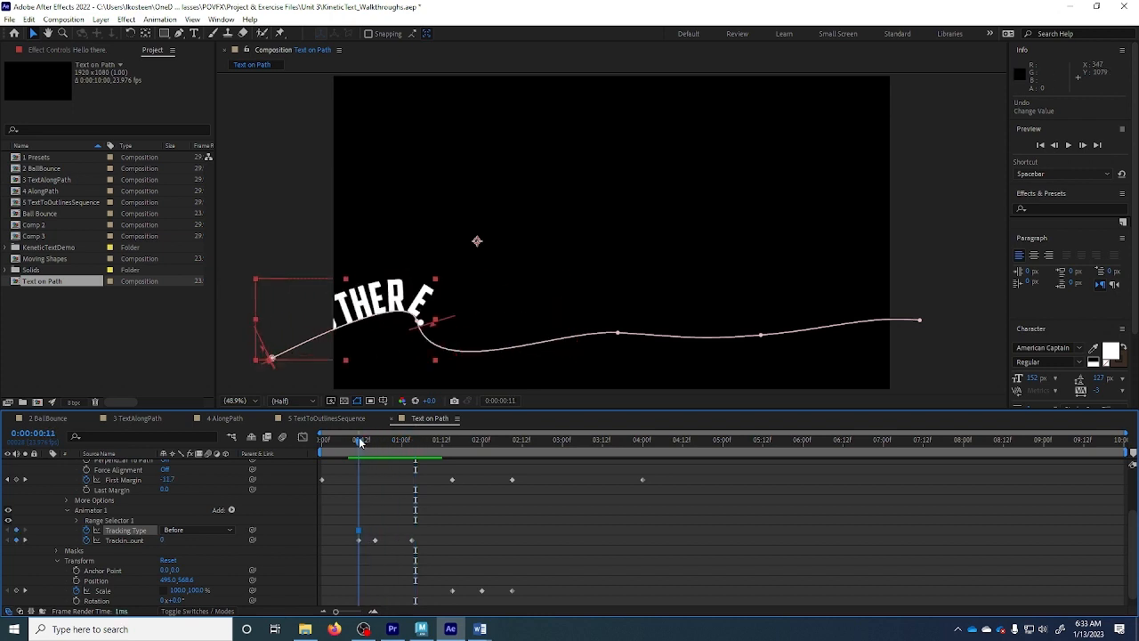
{"action": "left_click", "coordinate": [178, 532]}
{"action": "left_click", "coordinate": [186, 566]}
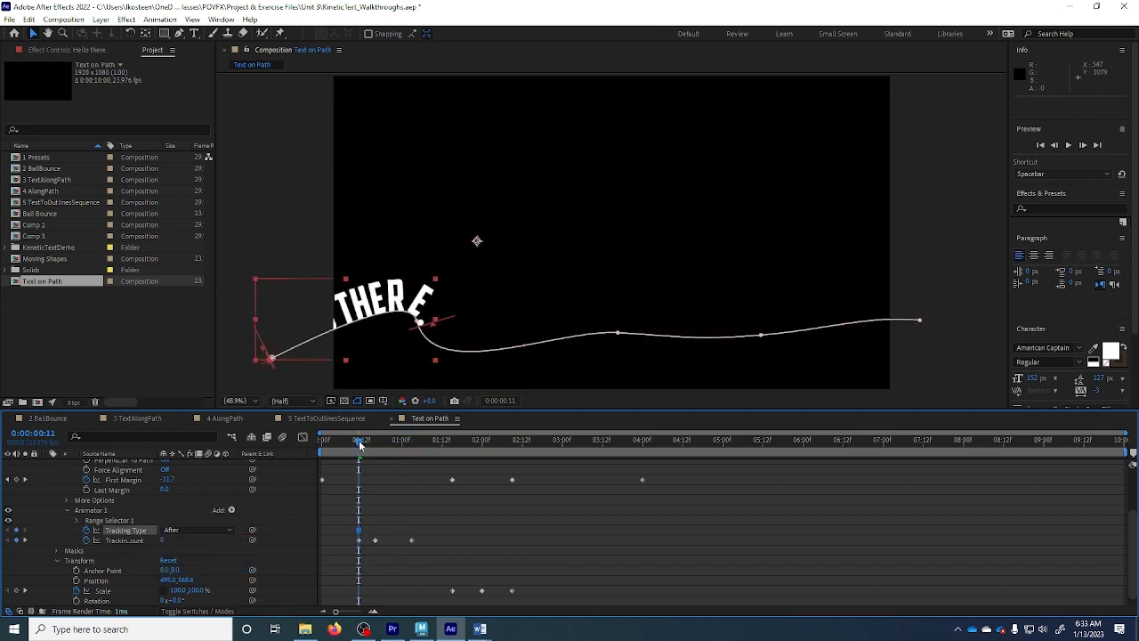
Step: Undo the switch of the Tracking Type to After, and set the Tracking Type keyframe at 0:00:00:11 to Before & After
{"action": "mouse_move", "coordinate": [360, 445]}
{"action": "left_mouse_down"}
{"action": "mouse_move", "coordinate": [434, 451]}
{"action": "mouse_move", "coordinate": [358, 449]}
{"action": "left_mouse_up"}
{"action": "key", "text": "ctrl+z"}
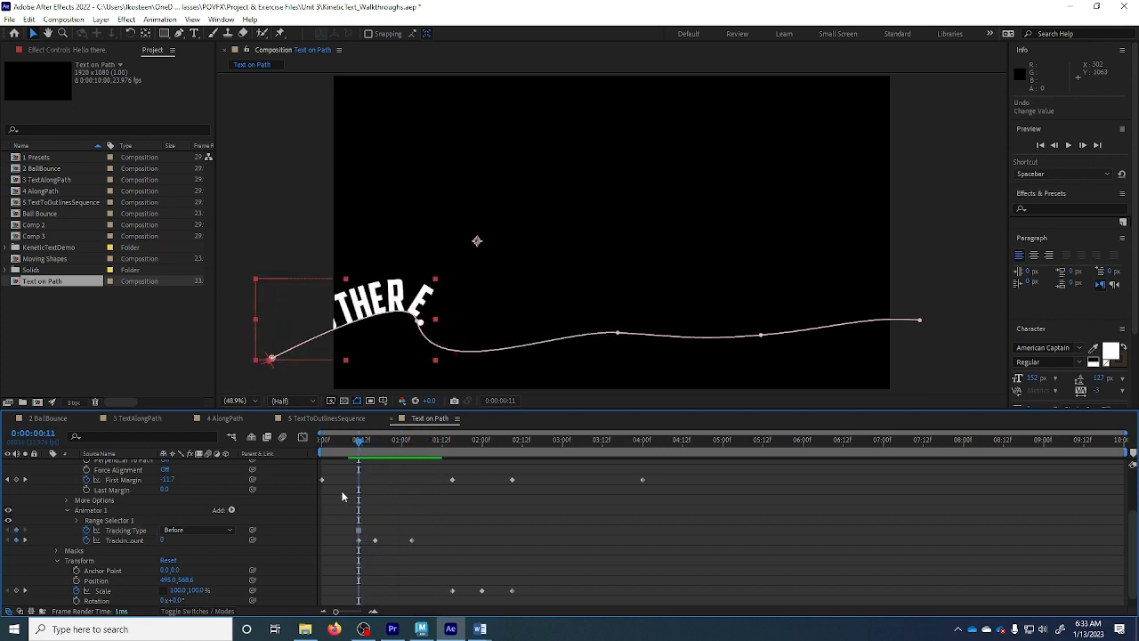
{"action": "left_click", "coordinate": [205, 528]}
{"action": "left_click", "coordinate": [191, 539]}
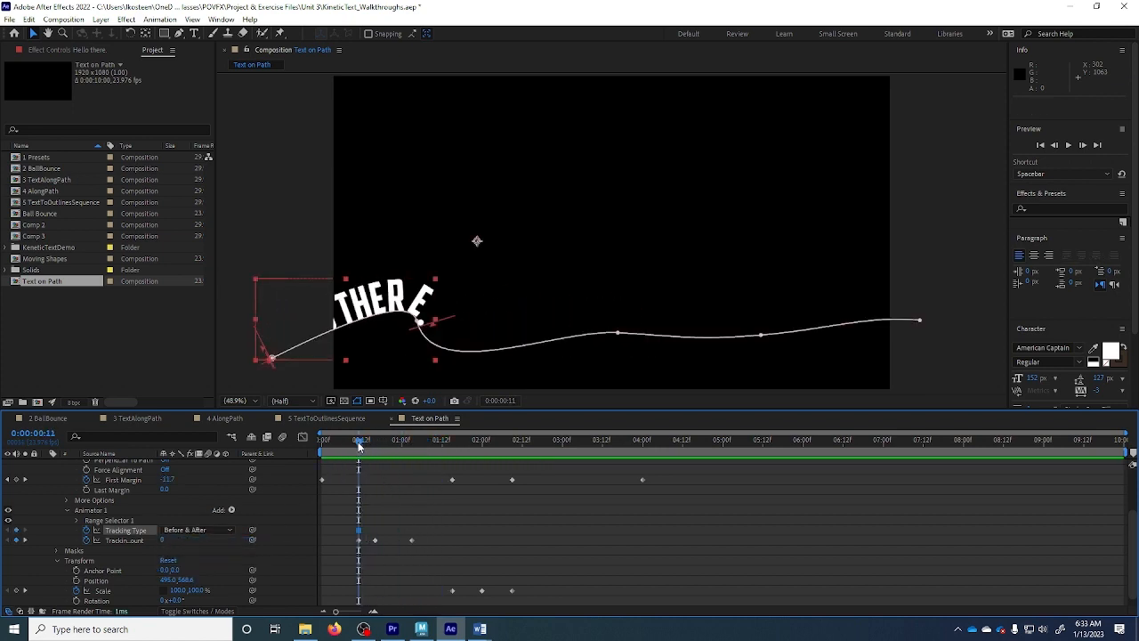
Step: Keyframe the Tracking Amount at 0 at 0:00:02:17 and at 142 at 0:00:03:16, and return to the start of the composition
{"action": "left_click_drag", "start_coordinate": [359, 445], "coordinate": [541, 481]}
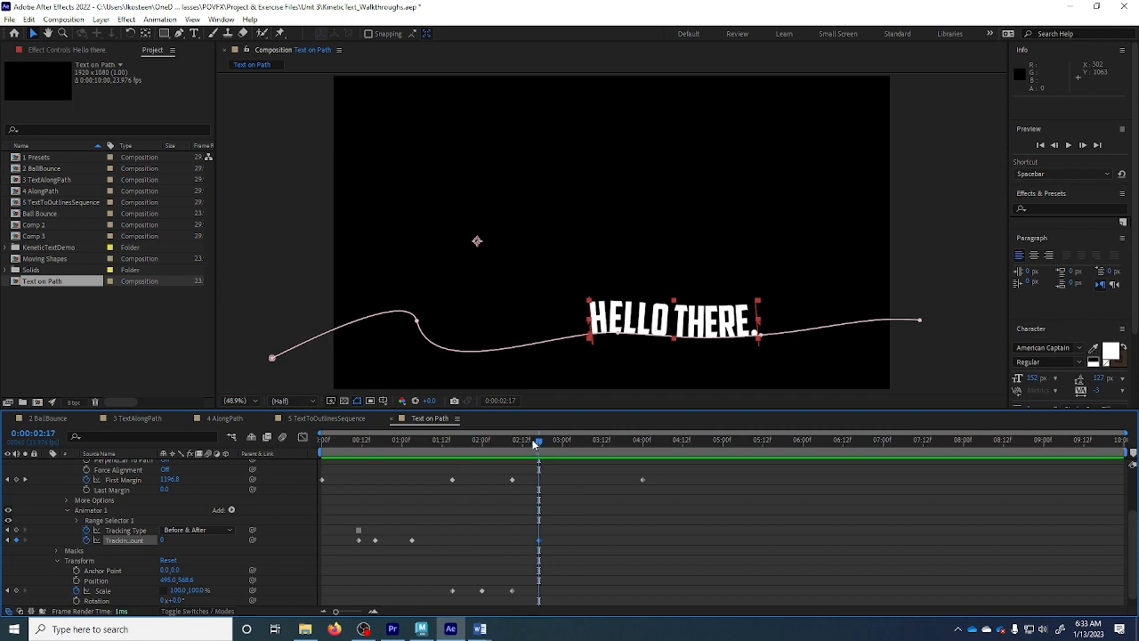
{"action": "left_click_drag", "start_coordinate": [538, 440], "coordinate": [616, 440]}
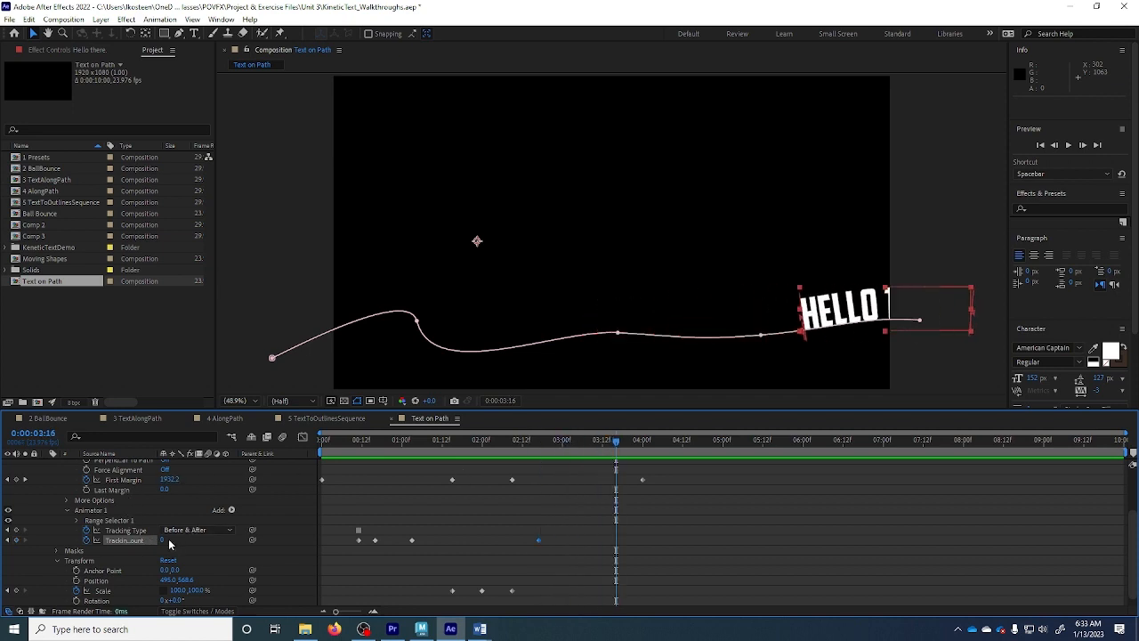
{"action": "left_click_drag", "start_coordinate": [161, 540], "coordinate": [234, 544]}
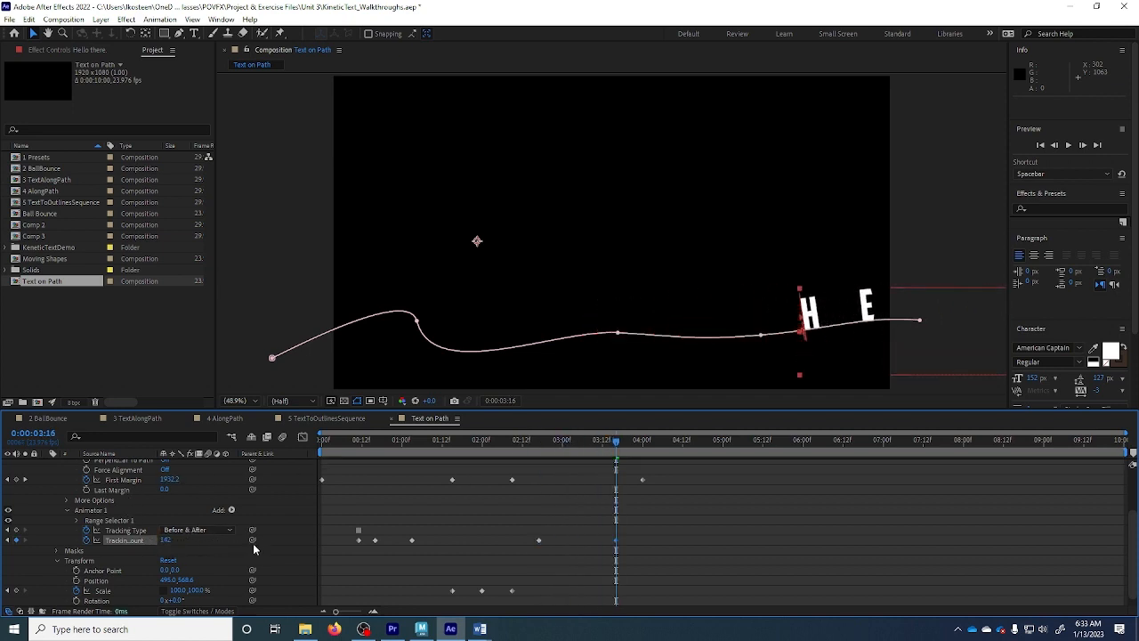
{"action": "left_click_drag", "start_coordinate": [615, 440], "coordinate": [288, 482]}
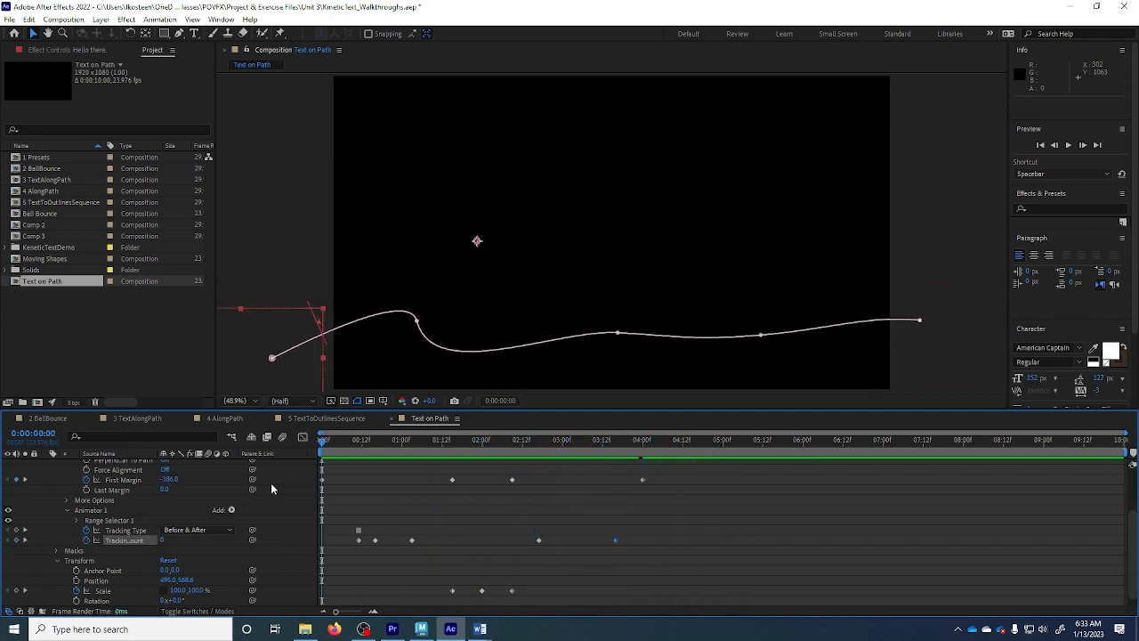